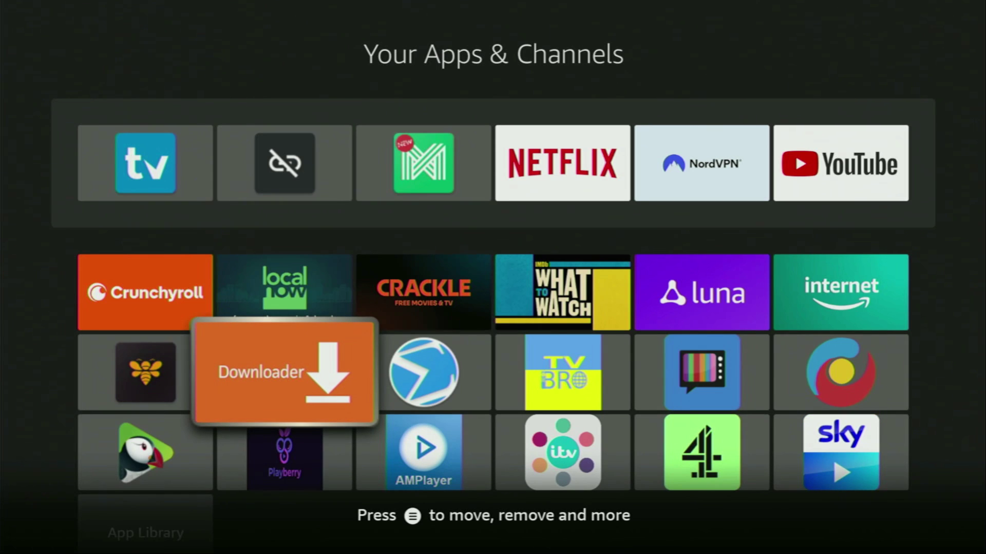
# - Exit Your Apps & Channels to the home screen and move to the Find icon
pyautogui.press('Escape')
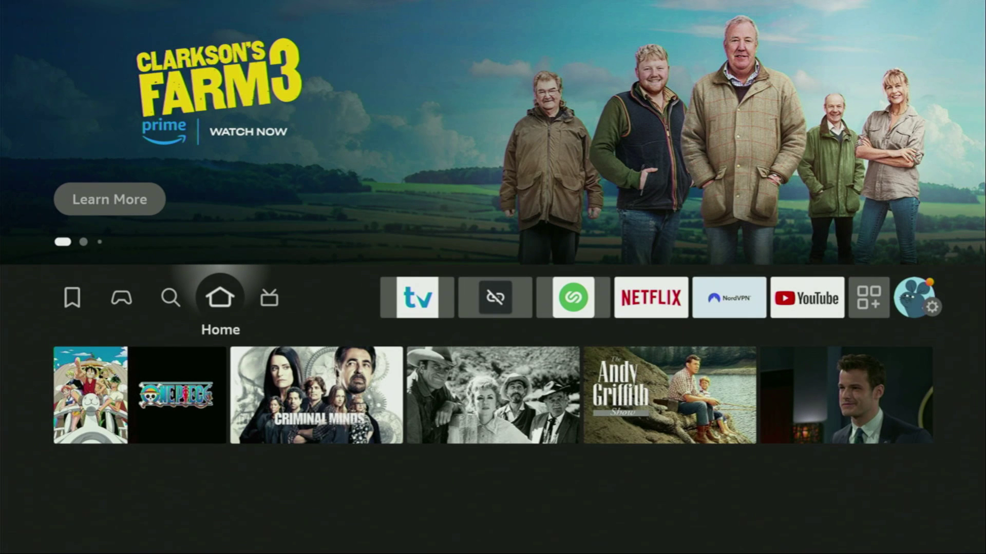
pyautogui.press('Left')
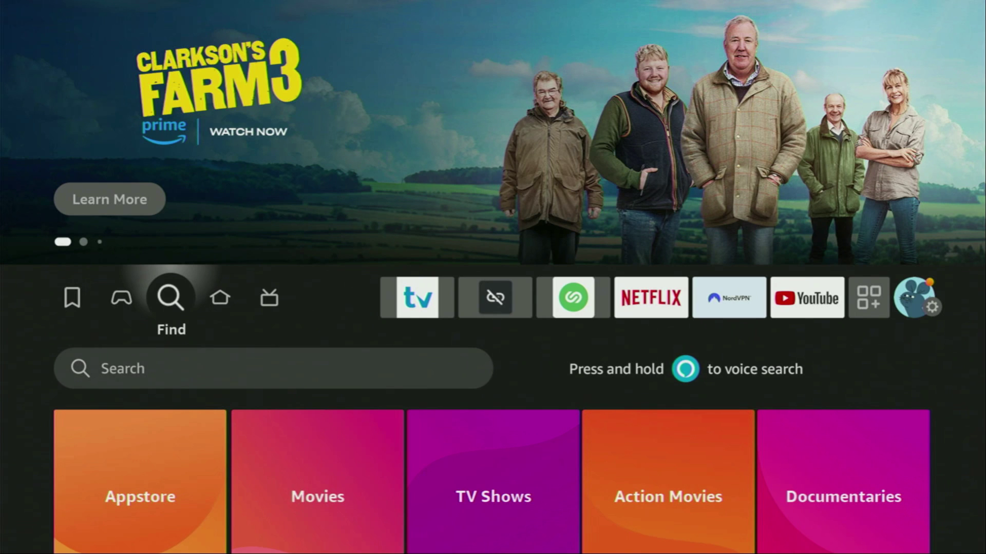
# - Search 'Do' on the on-screen keyboard and pick the Downloader suggestion
pyautogui.press('Down')
pyautogui.press('Return')
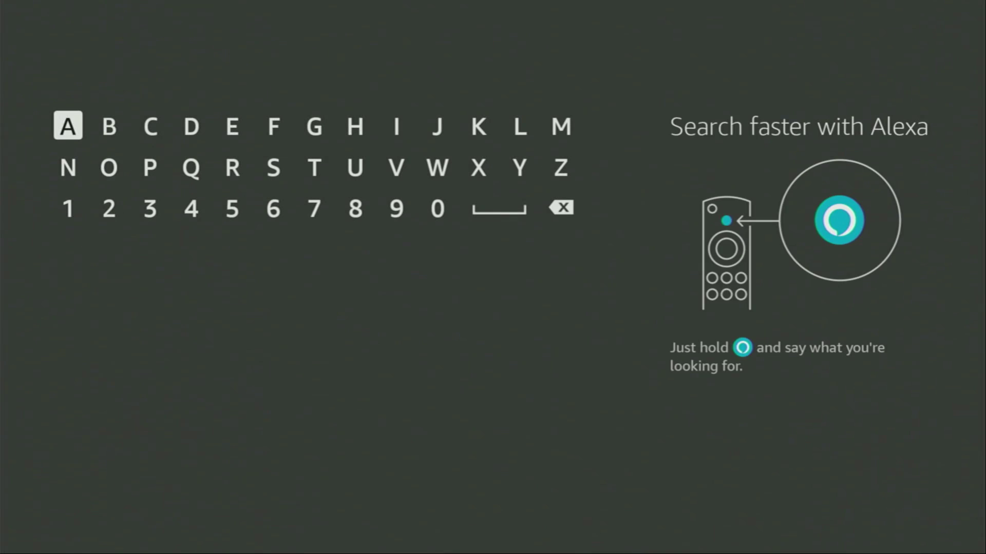
pyautogui.press('Right')
pyautogui.press('Right')
pyautogui.press('Right')
pyautogui.press('Return')
pyautogui.press('Down')
pyautogui.press('Left')
pyautogui.press('Left')
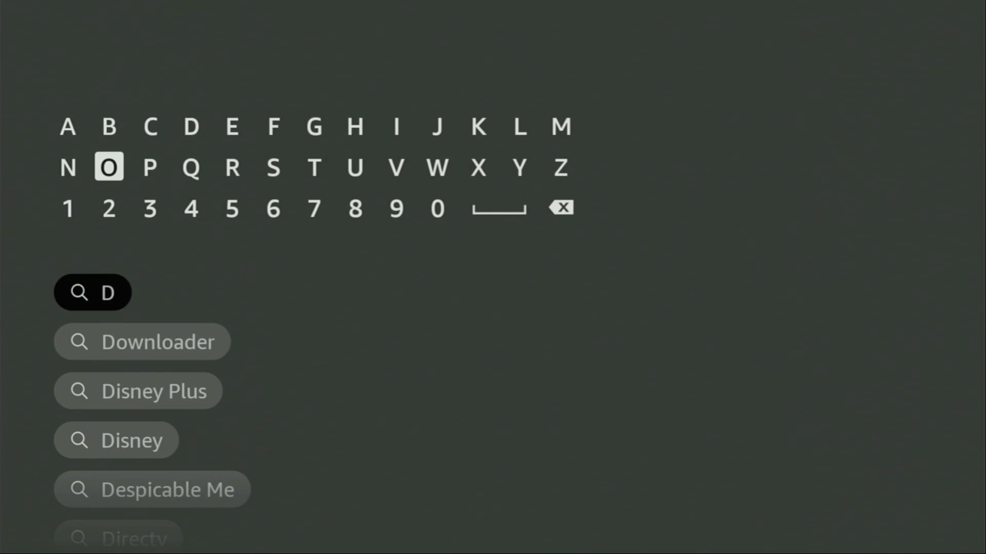
pyautogui.press('Return')
pyautogui.press('Down')
pyautogui.press('Down')
pyautogui.press('Down')
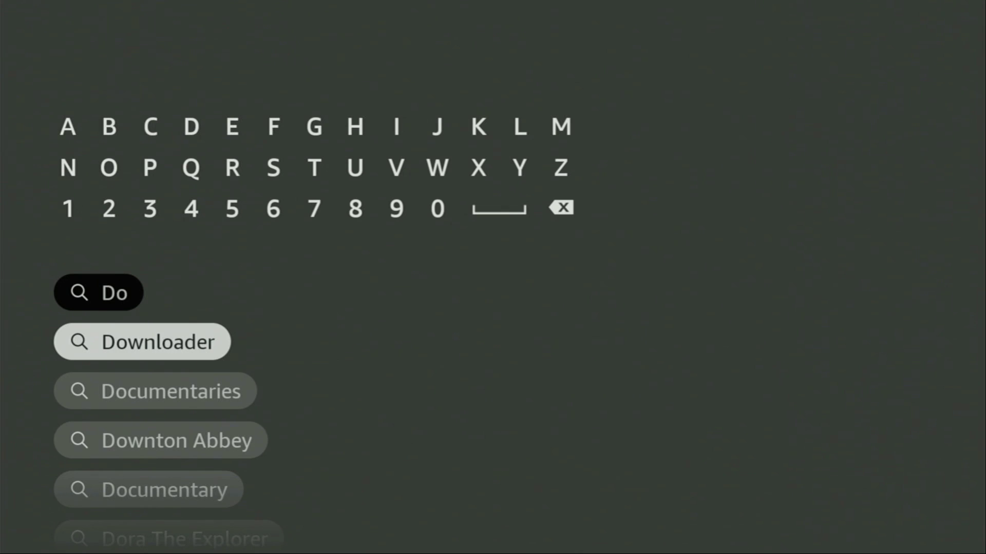
pyautogui.press('Return')
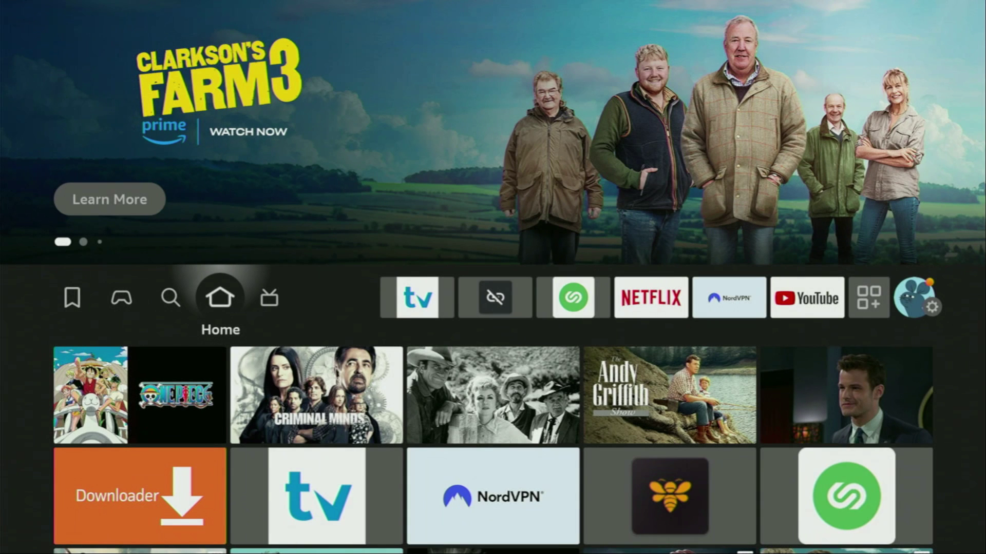
# - Go to the Settings gear and open My Fire TV
pyautogui.press('Right')
pyautogui.press('Right')
pyautogui.press('Right')
pyautogui.press('Right')
pyautogui.press('Right')
pyautogui.press('Right')
pyautogui.press('Right')
pyautogui.press('Right')
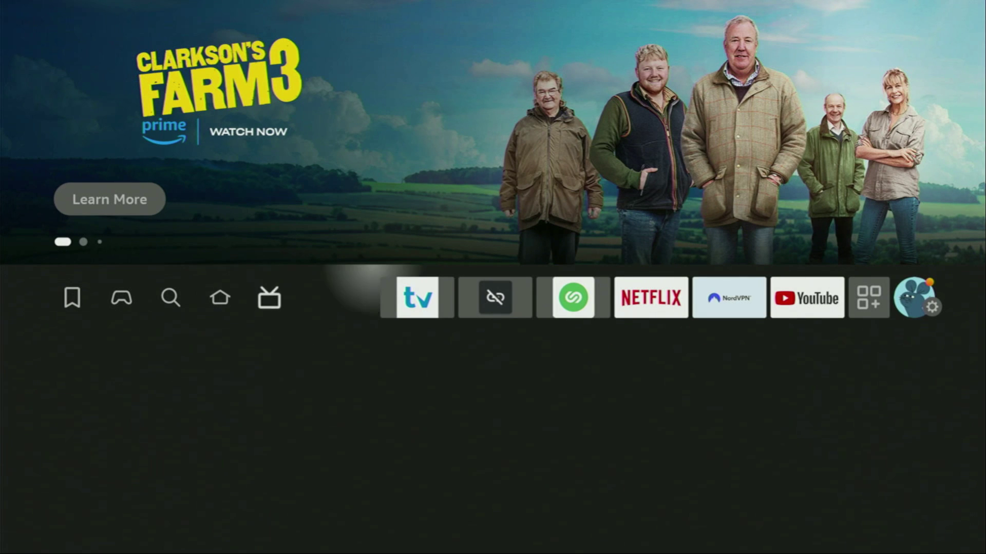
pyautogui.press('Right')
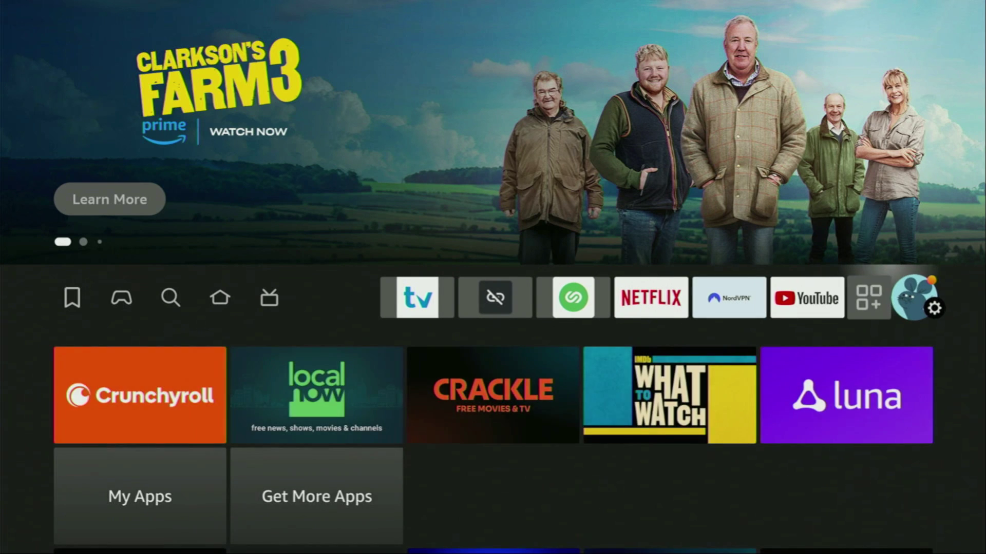
pyautogui.press('Down')
pyautogui.press('Down')
pyautogui.press('Down')
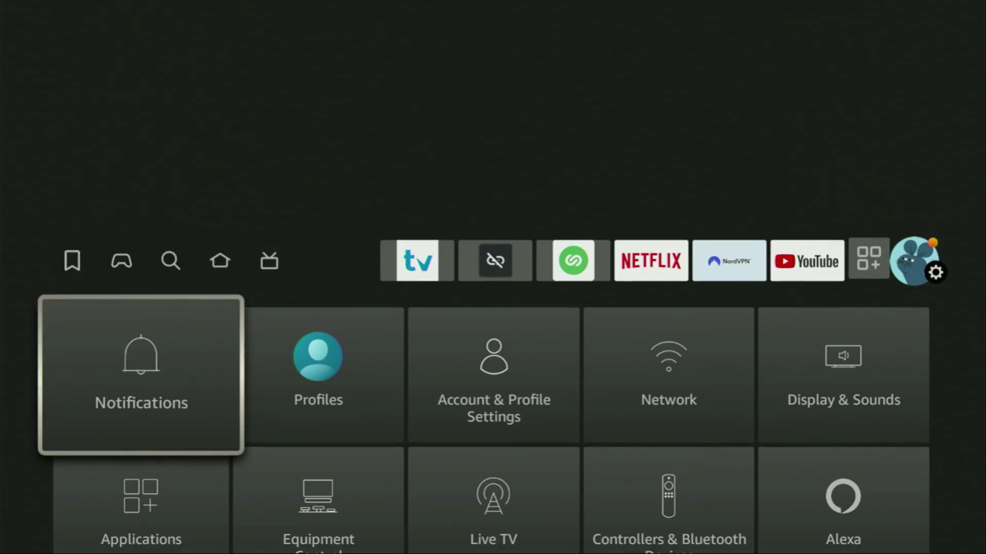
pyautogui.press('Right')
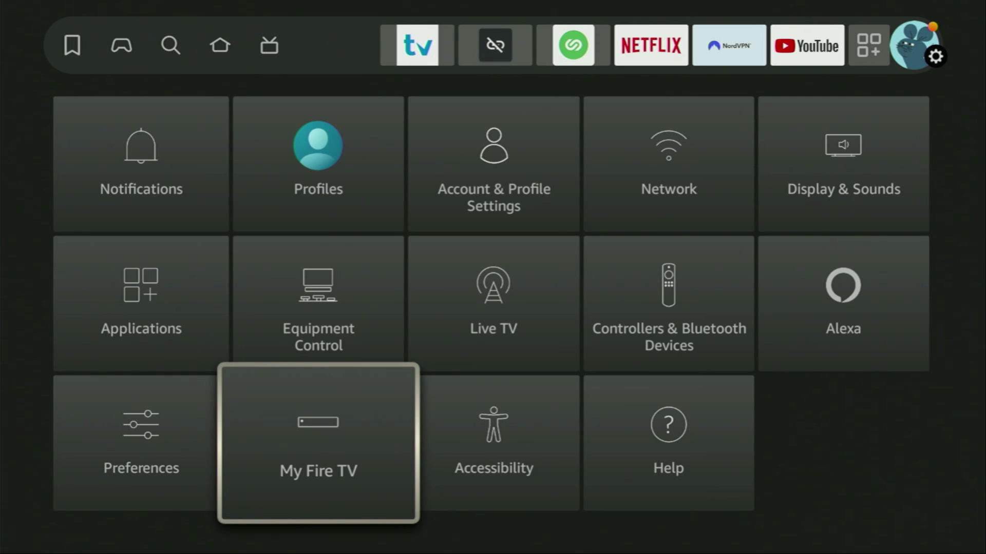
pyautogui.press('Return')
# - Browse the My Fire TV options and open About, showing Fire TV Stick 4K Max
pyautogui.press('Down')
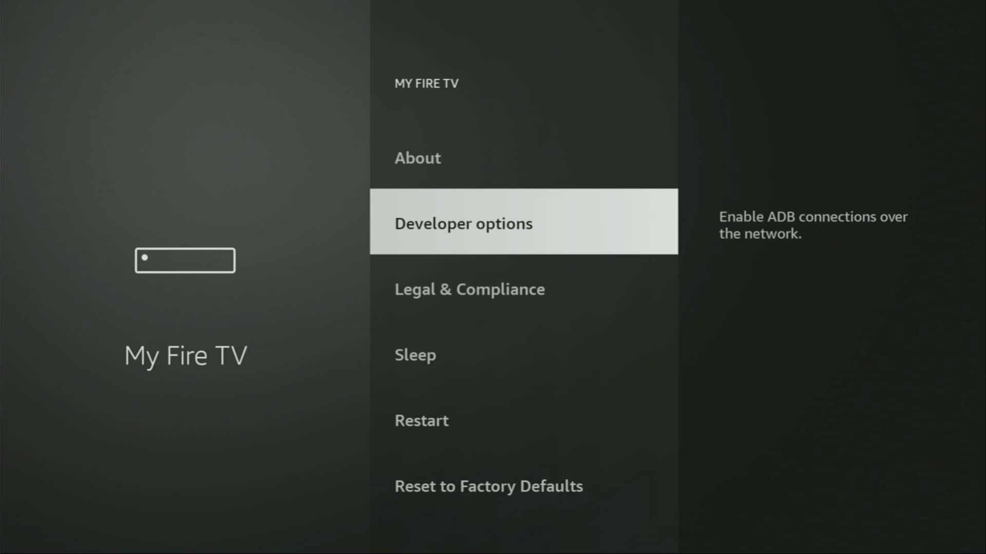
pyautogui.press('Down')
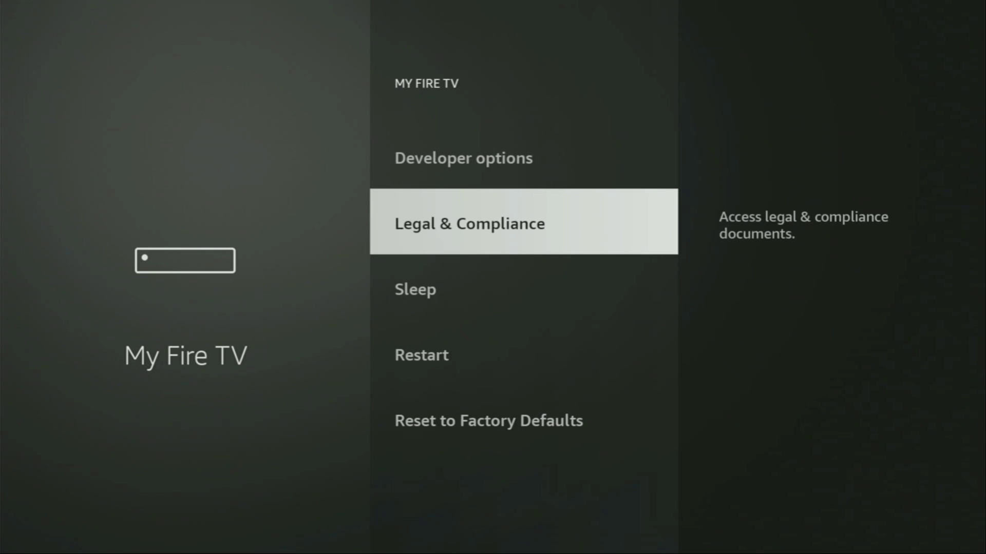
pyautogui.press('Down')
pyautogui.press('Down')
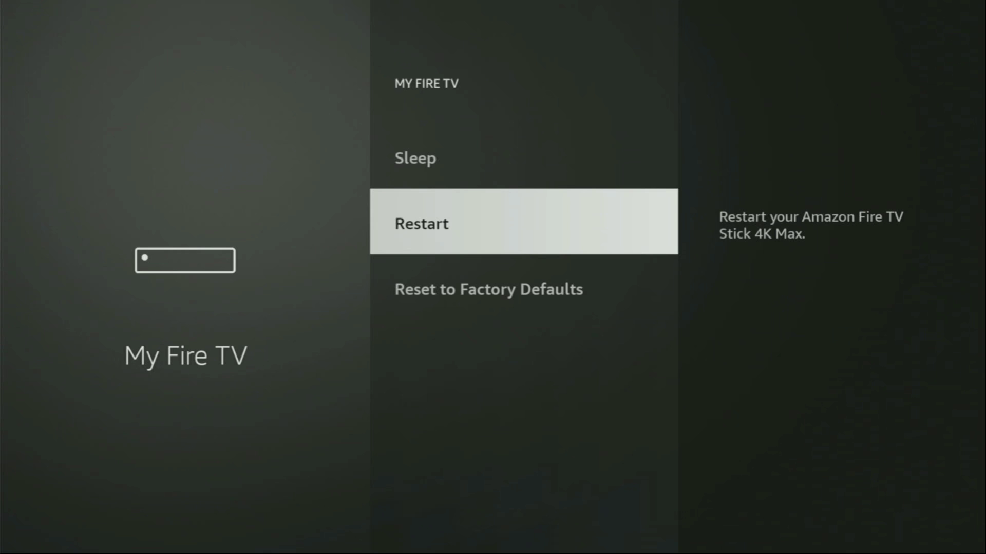
pyautogui.press('Down')
pyautogui.press('Up')
pyautogui.press('Up')
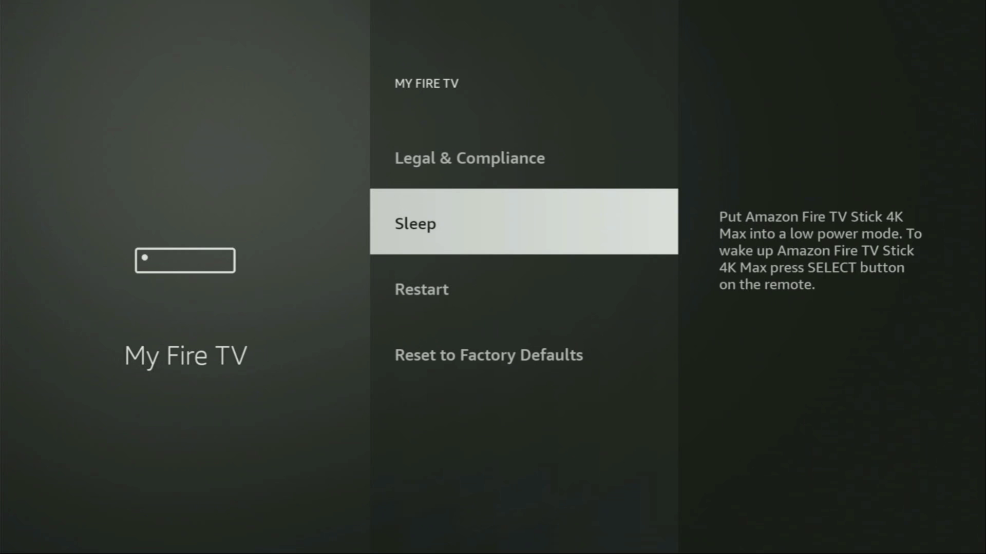
pyautogui.press('Up')
pyautogui.press('Up')
pyautogui.press('Up')
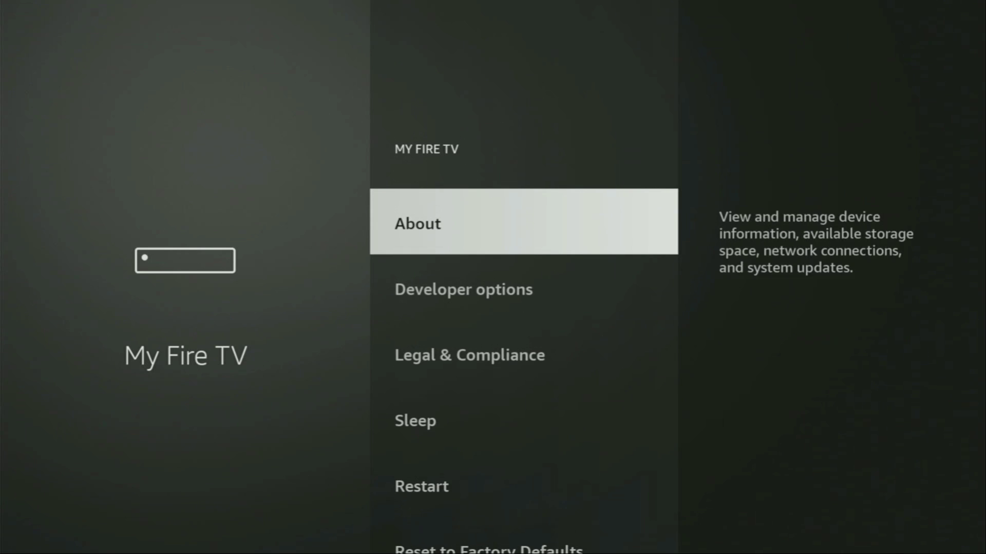
pyautogui.press('Down')
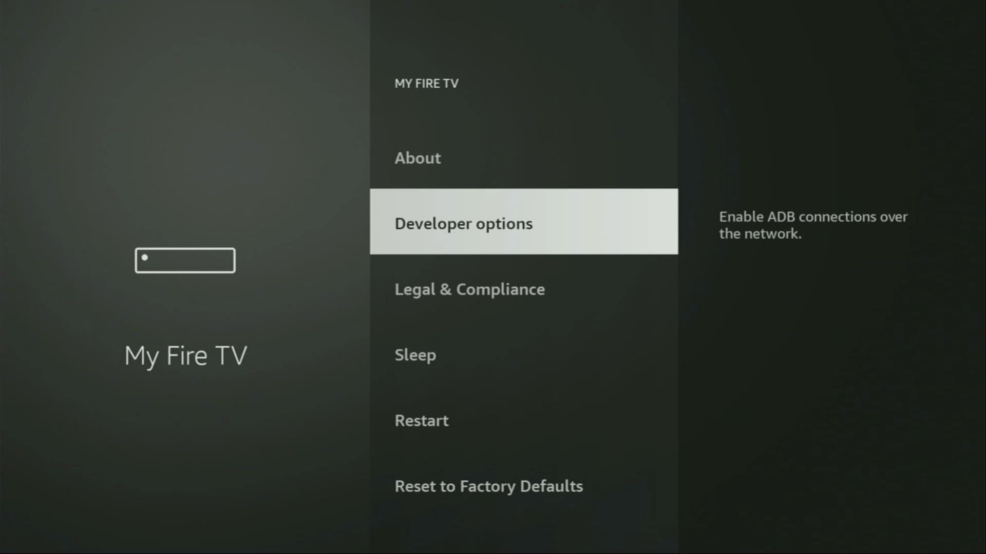
pyautogui.press('Down')
pyautogui.press('Up')
pyautogui.press('Up')
pyautogui.press('Return')
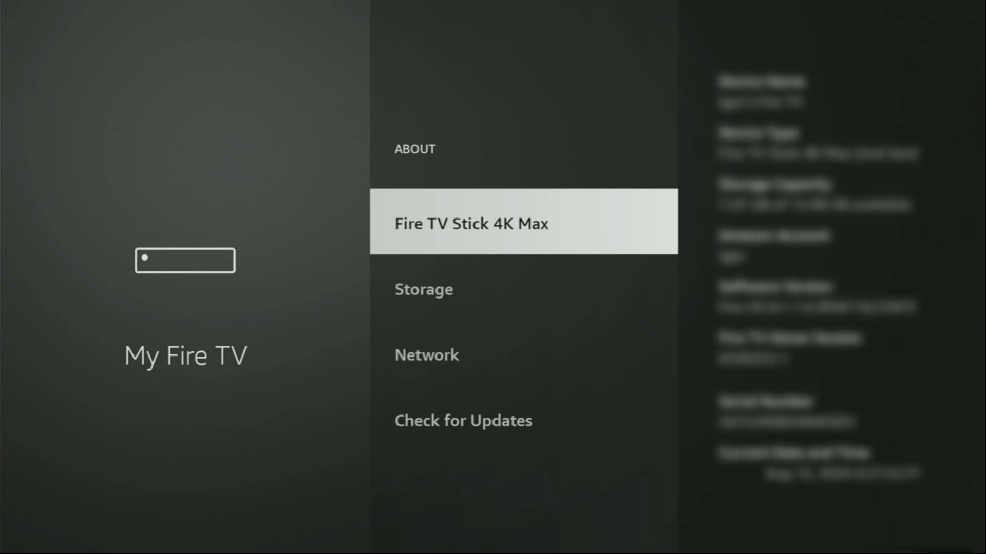
pyautogui.press('Return')
pyautogui.press('Return')
pyautogui.press('Return')
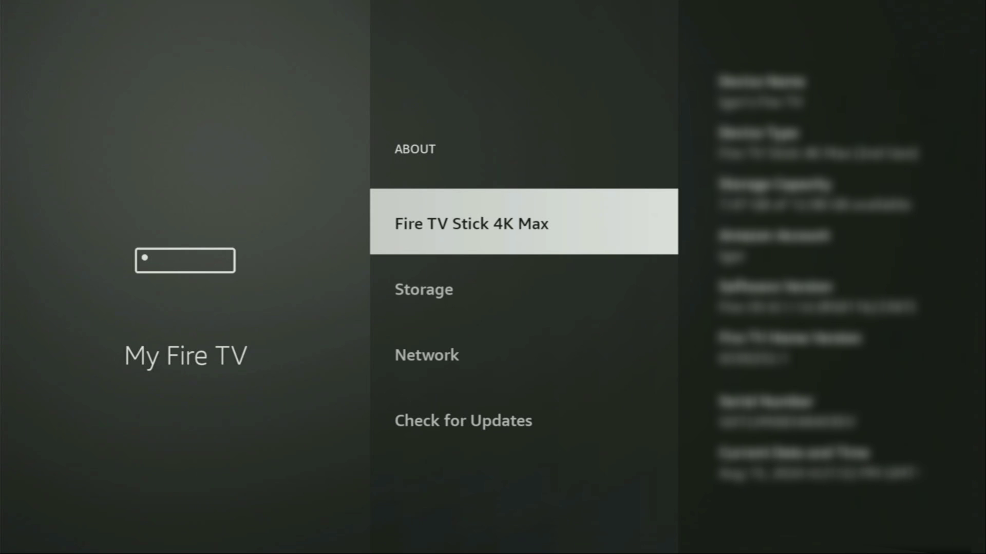
pyautogui.press('Escape')
pyautogui.press('Down')
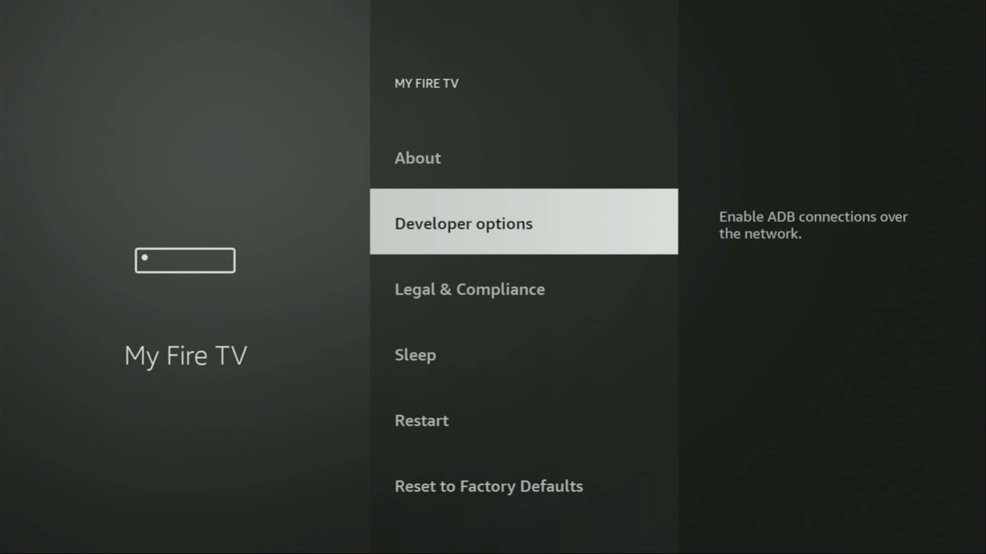
# - Open Developer options > Install unknown apps and confirm Downloader is ON
pyautogui.press('Return')
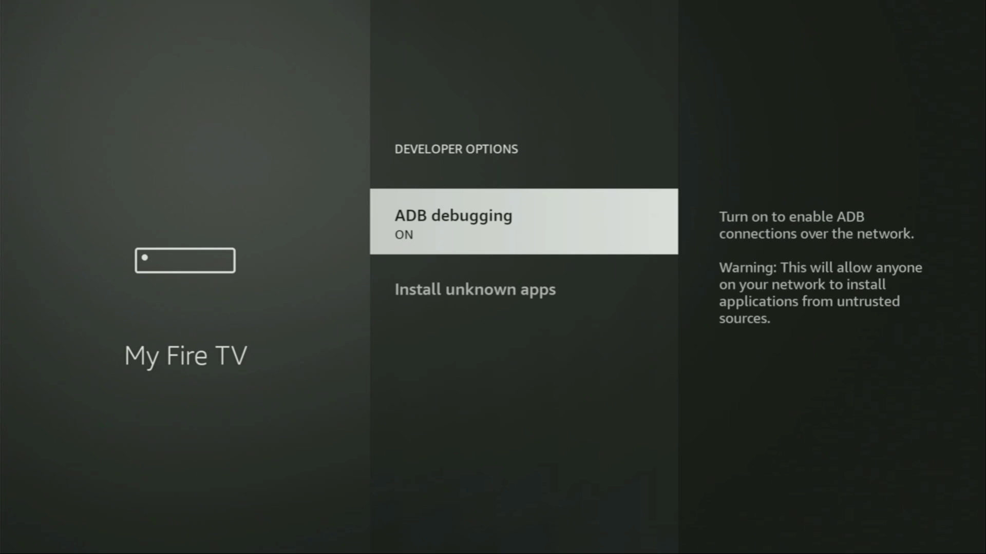
pyautogui.press('Down')
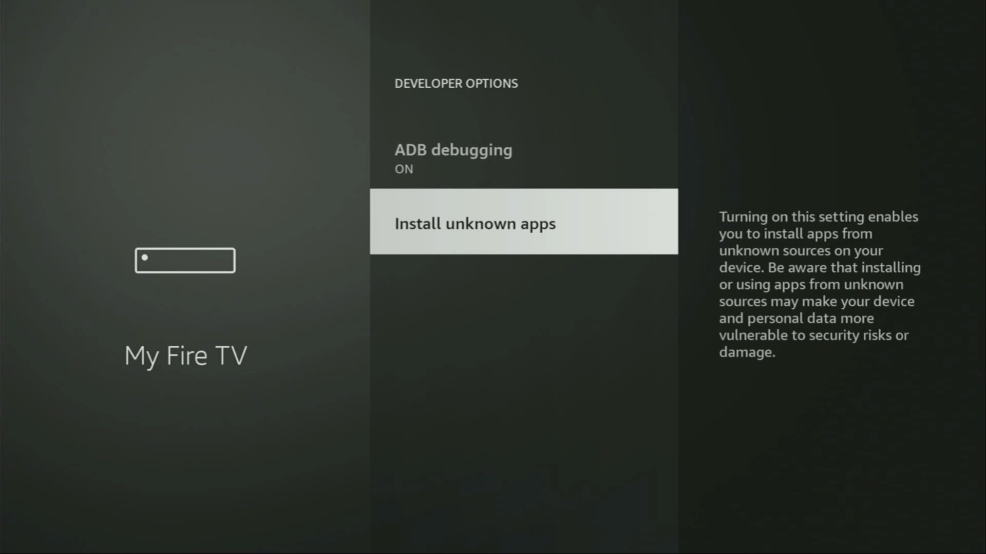
pyautogui.press('Return')
pyautogui.press('Down')
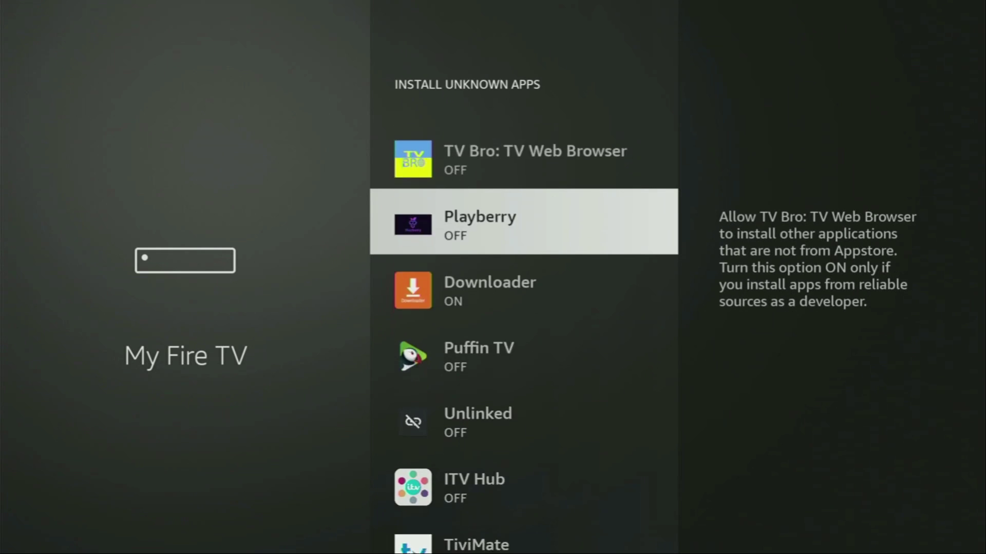
pyautogui.press('Down')
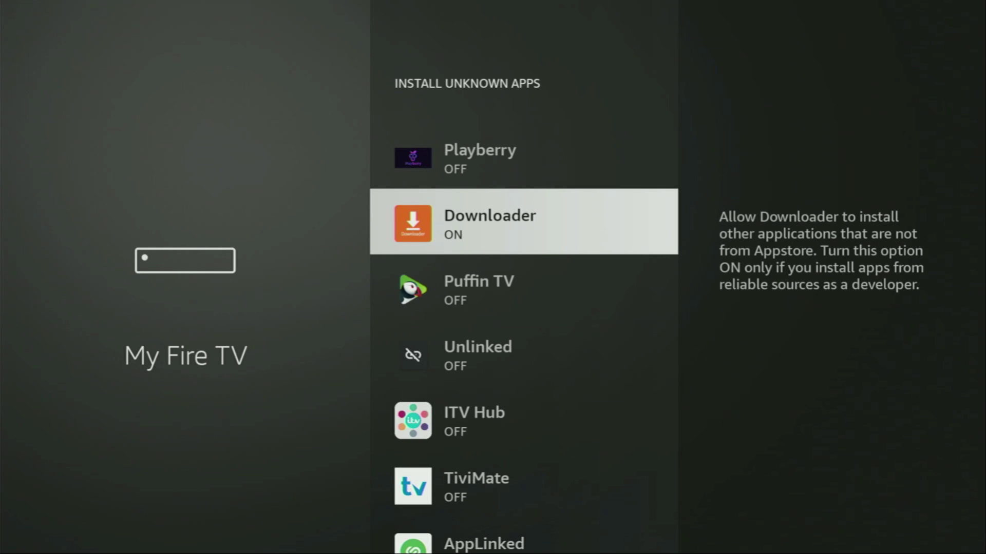
pyautogui.press('Down')
pyautogui.press('Down')
pyautogui.press('Down')
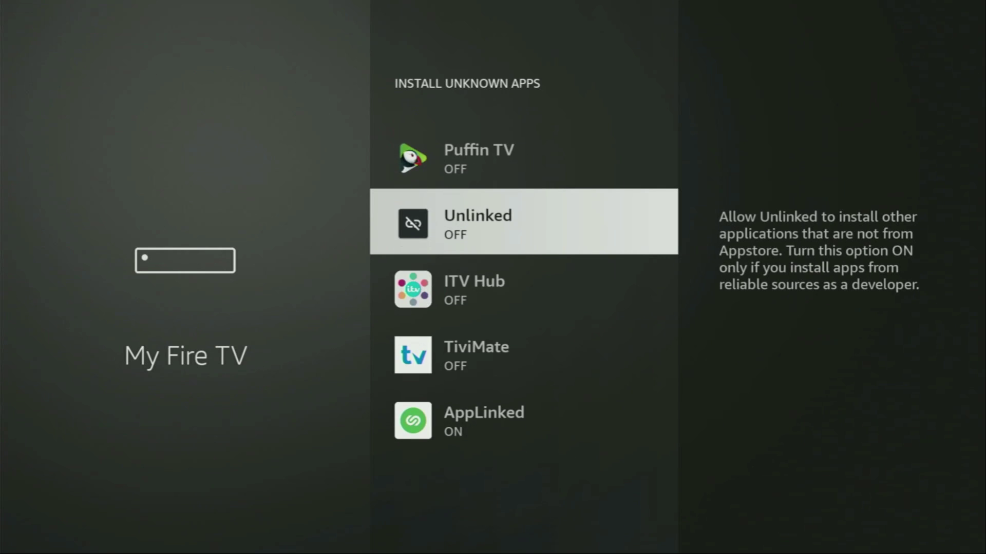
pyautogui.press('Up')
pyautogui.press('Up')
pyautogui.press('Up')
pyautogui.press('Up')
pyautogui.press('Up')
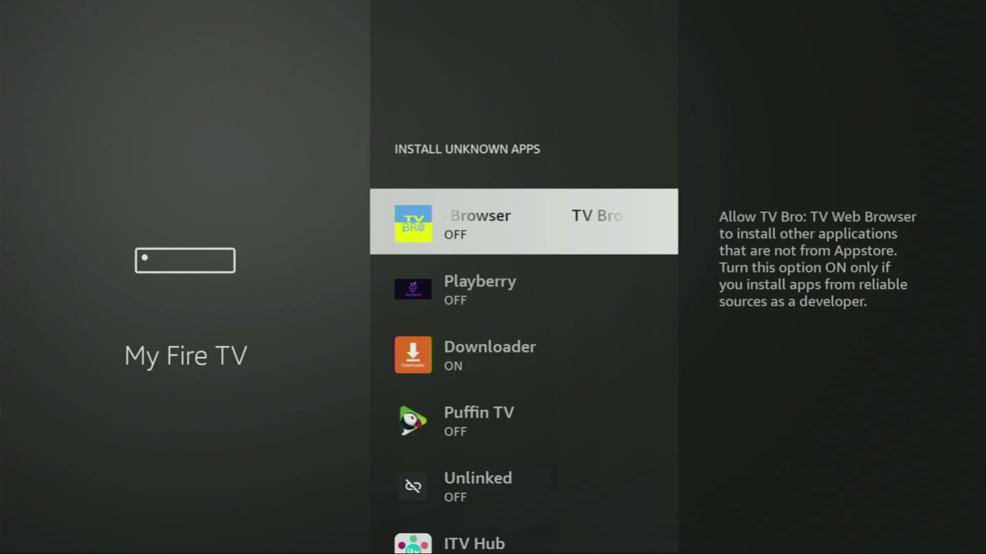
pyautogui.press('Down')
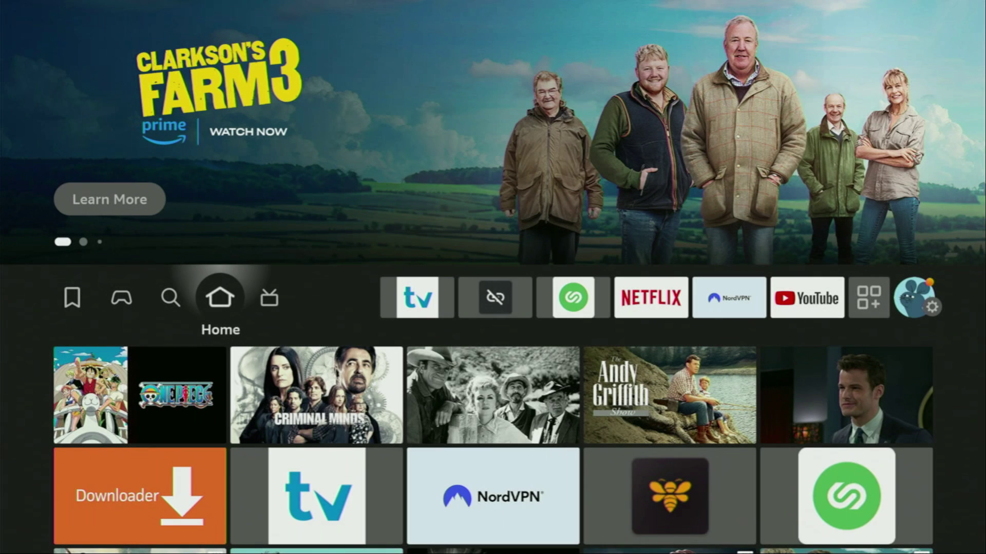
# - Return to the home screen and open Your Apps & Channels
pyautogui.press('Right')
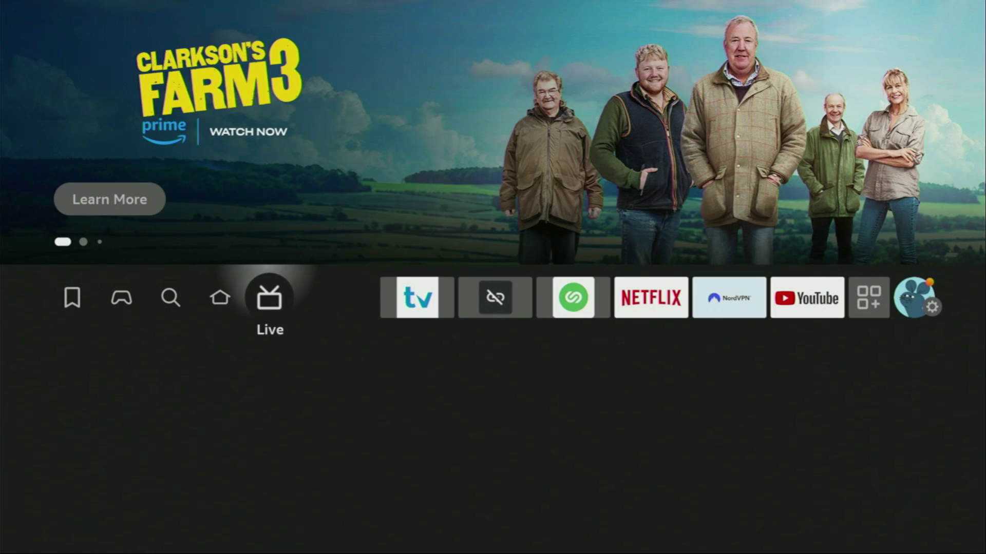
pyautogui.press('Right')
pyautogui.press('Right')
pyautogui.press('Right')
pyautogui.press('Right')
pyautogui.press('Right')
pyautogui.press('Right')
pyautogui.press('Right')
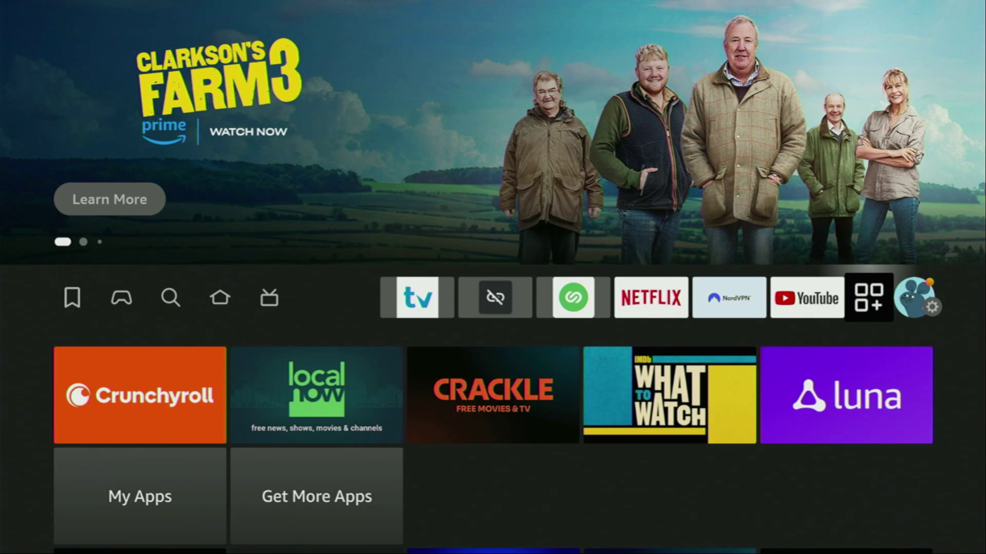
pyautogui.press('Return')
# - Launch NordVPN from the top row of the app grid
pyautogui.press('Down')
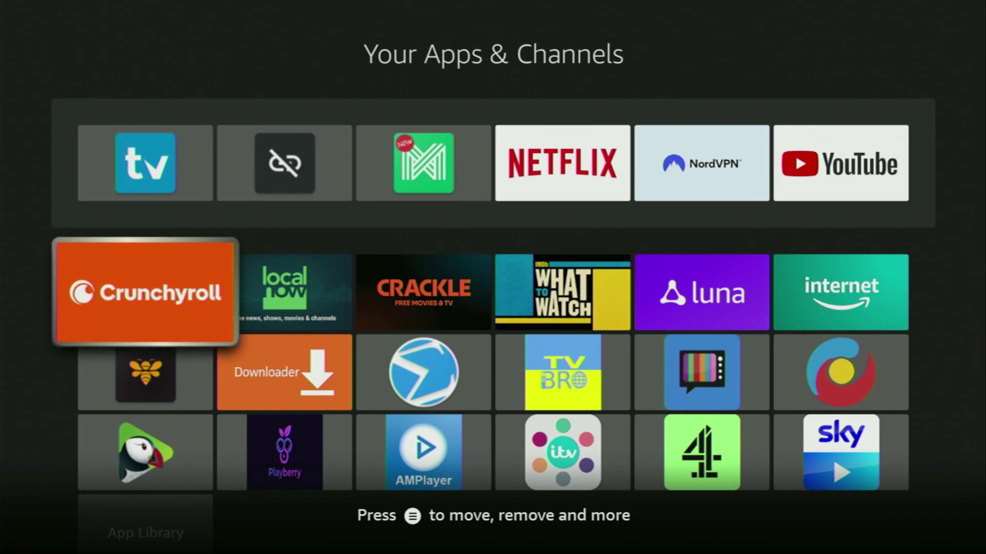
pyautogui.press('Down')
pyautogui.press('Right')
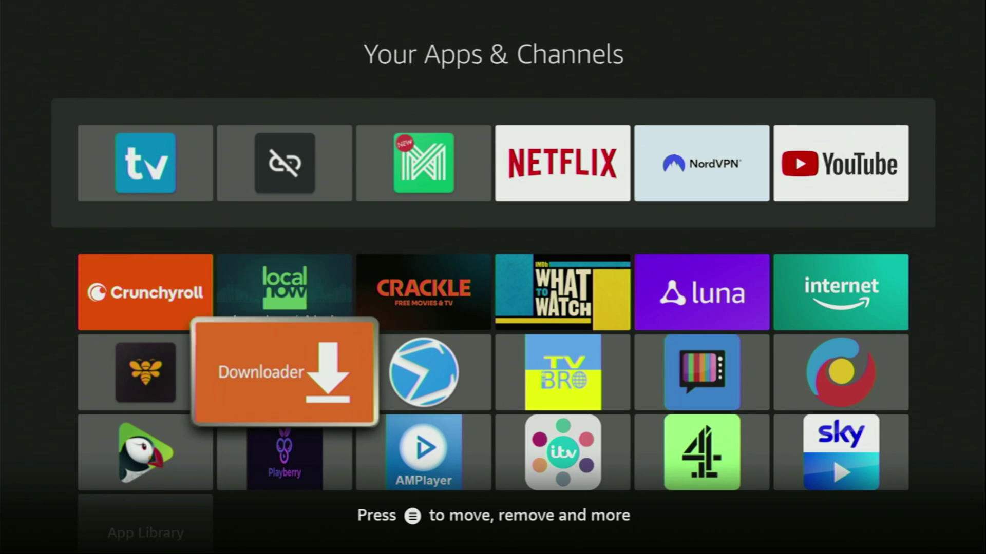
pyautogui.press('Up')
pyautogui.press('Up')
pyautogui.press('Right')
pyautogui.press('Right')
pyautogui.press('Right')
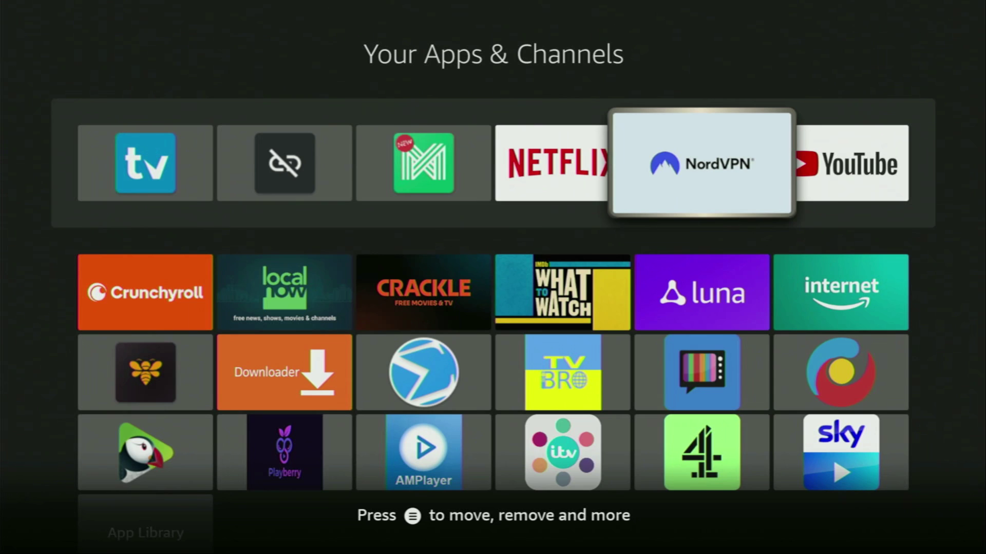
pyautogui.press('Return')
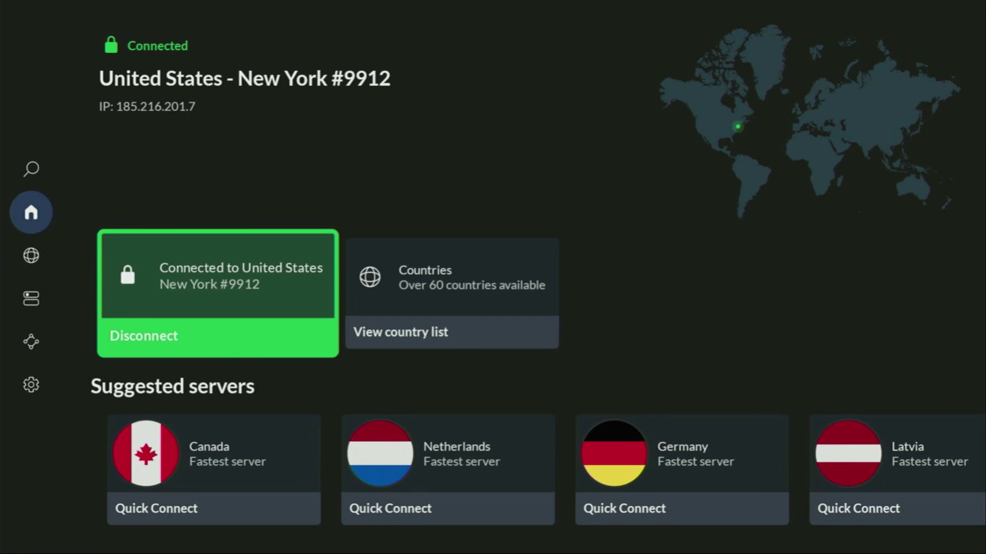
# - Open the full Countries list from the NordVPN main screen
pyautogui.press('Down')
pyautogui.press('Right')
pyautogui.press('Right')
pyautogui.press('Right')
pyautogui.press('Up')
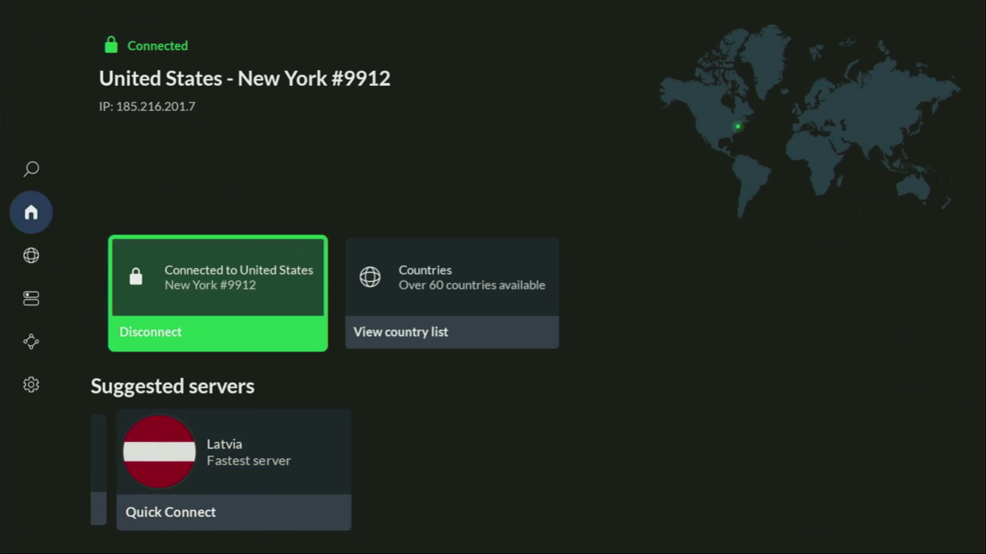
pyautogui.press('Right')
pyautogui.press('Return')
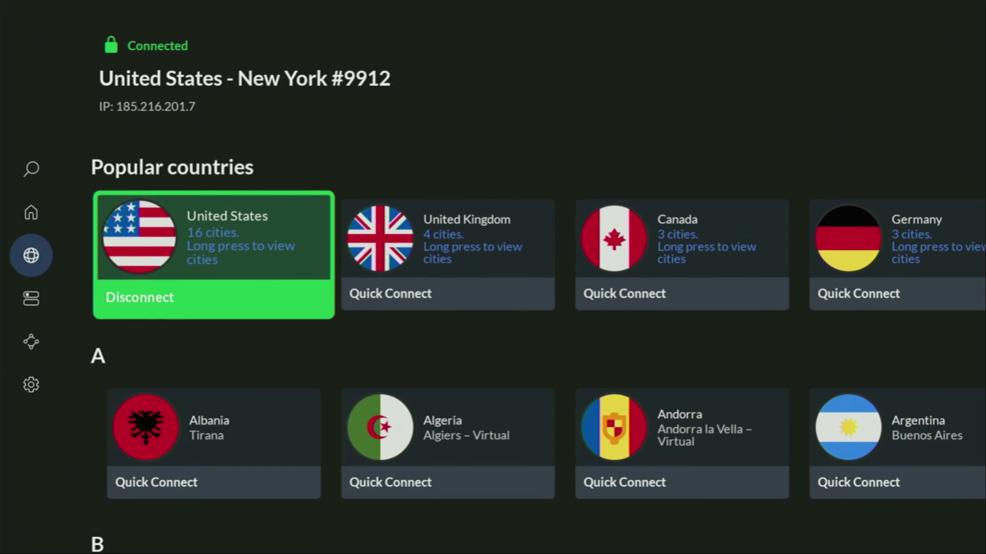
# - Scroll the country list down to Germany and Quick Connect to Berlin #1098
pyautogui.press('Down')
pyautogui.press('Right')
pyautogui.press('Right')
pyautogui.press('Right')
pyautogui.press('Right')
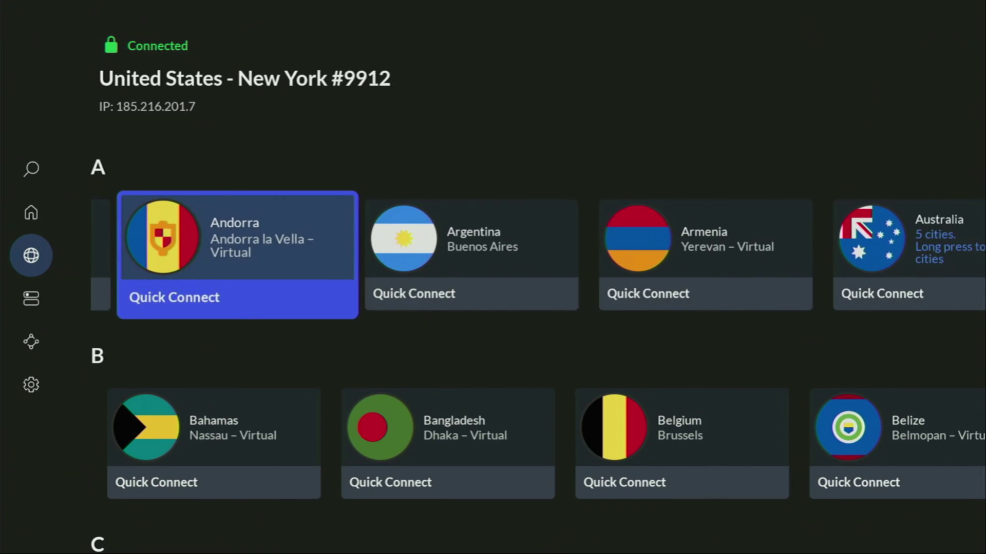
pyautogui.press('Right')
pyautogui.press('Right')
pyautogui.press('Right')
pyautogui.press('Down')
pyautogui.press('Right')
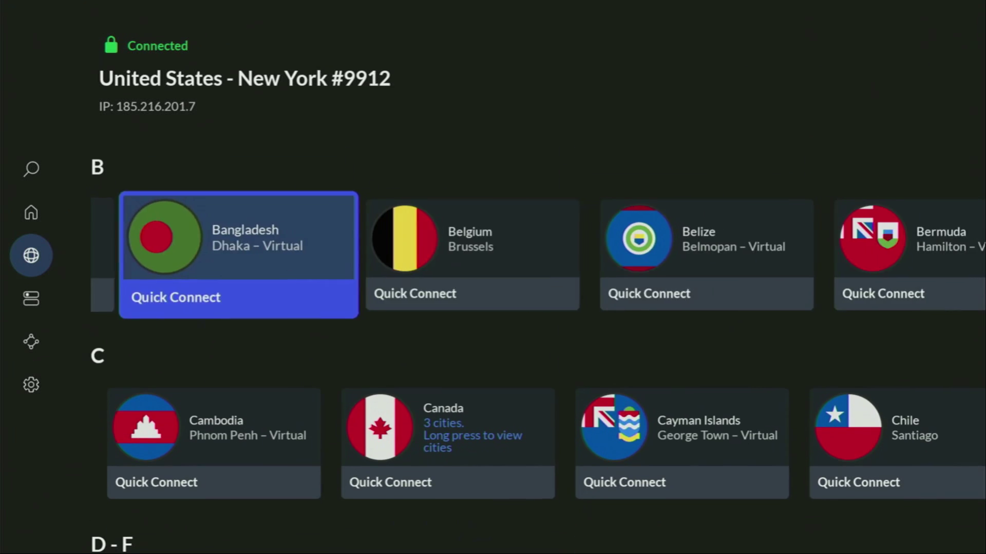
pyautogui.press('Right')
pyautogui.press('Right')
pyautogui.press('Right')
pyautogui.press('Right')
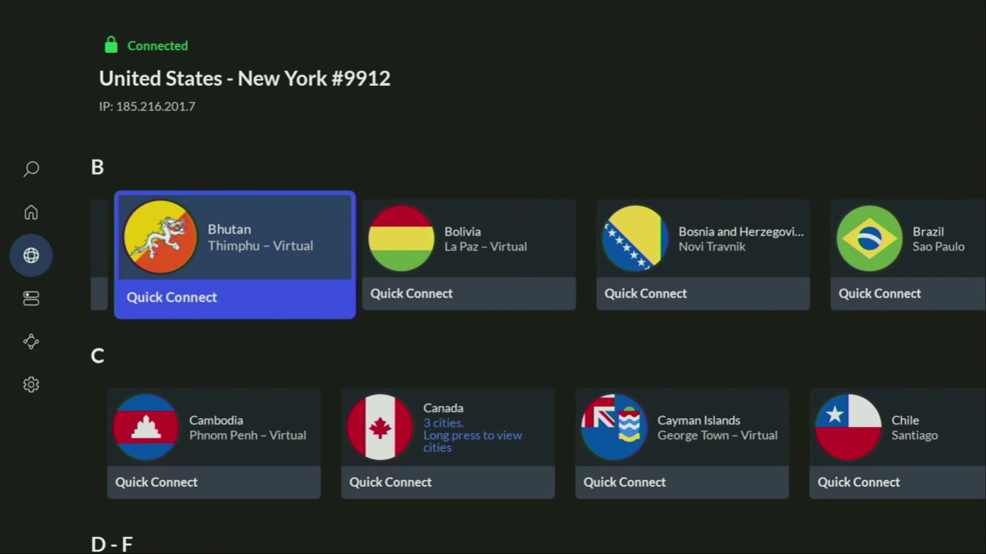
pyautogui.press('Right')
pyautogui.press('Right')
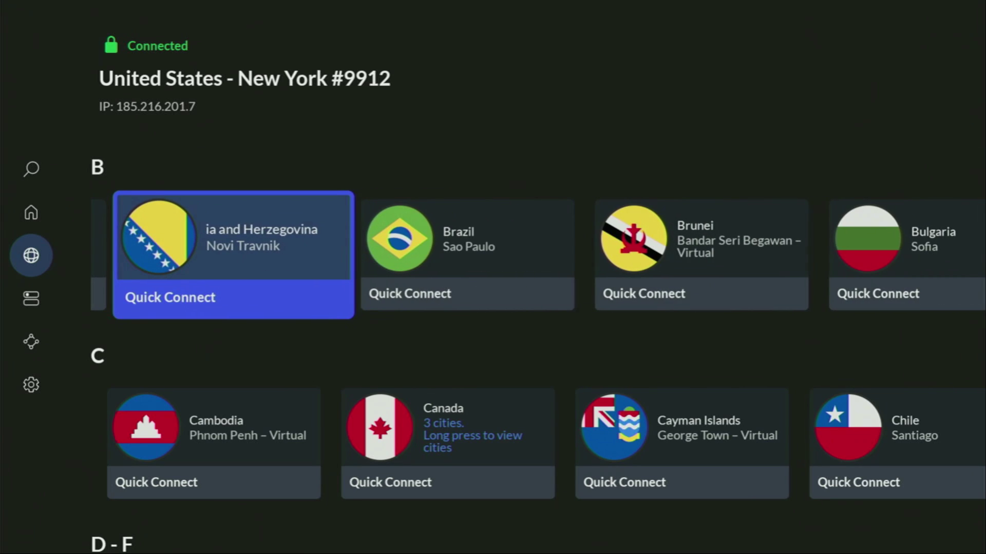
pyautogui.press('Down')
pyautogui.press('Right')
pyautogui.press('Right')
pyautogui.press('Right')
pyautogui.press('Right')
pyautogui.press('Right')
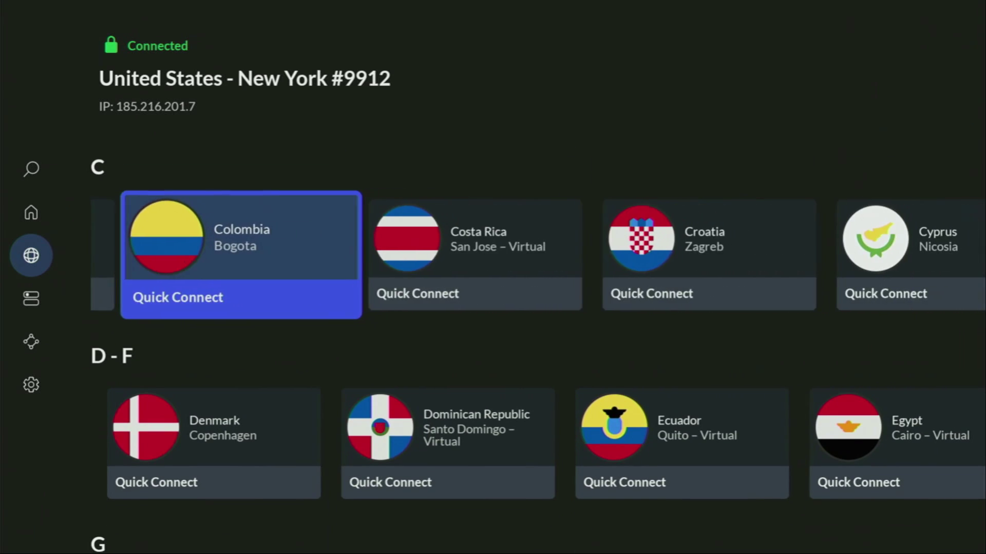
pyautogui.press('Right')
pyautogui.press('Down')
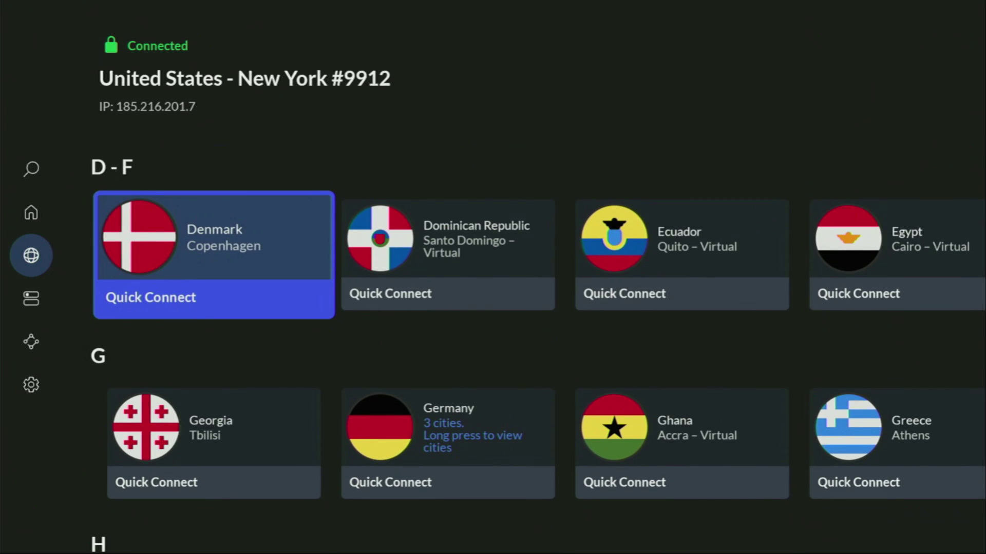
pyautogui.press('Down')
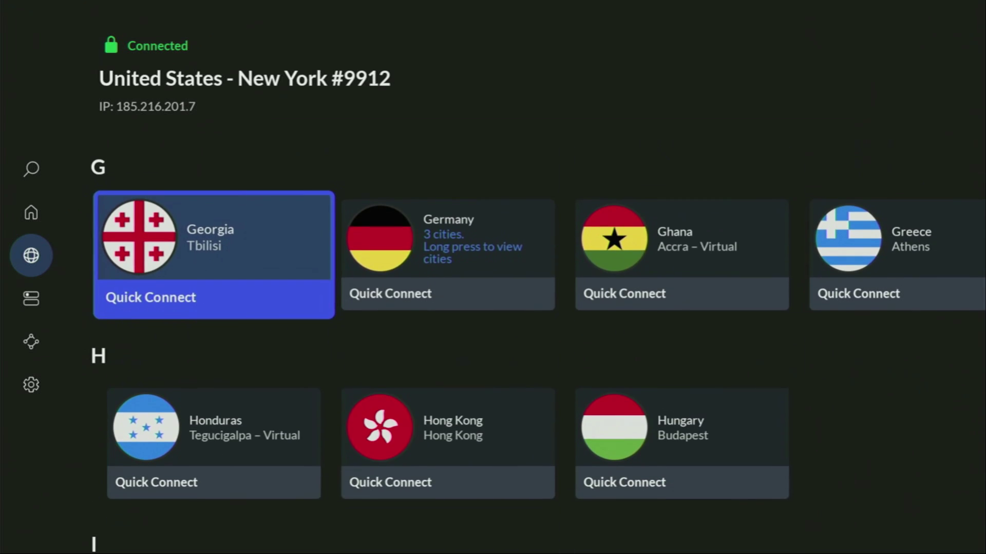
pyautogui.press('Right')
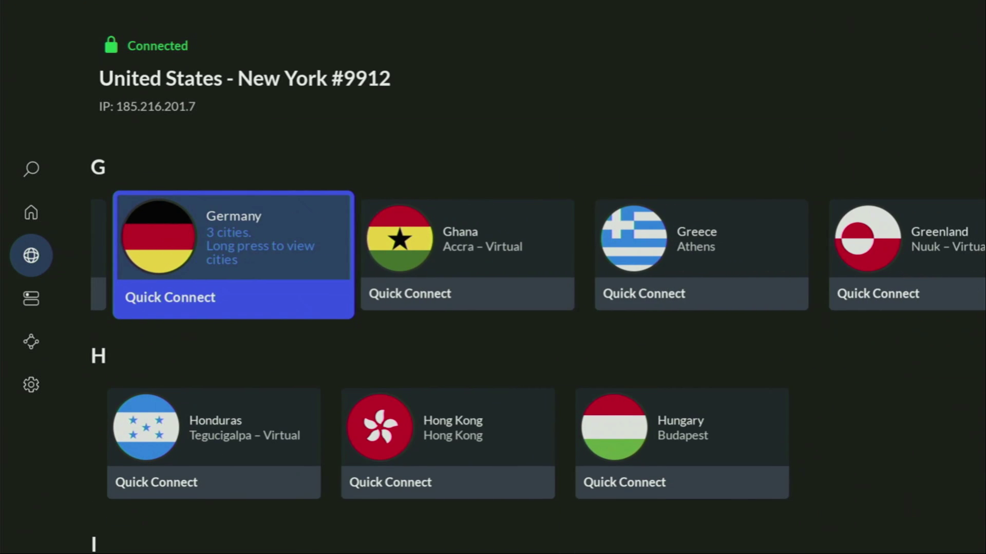
pyautogui.press('Return')
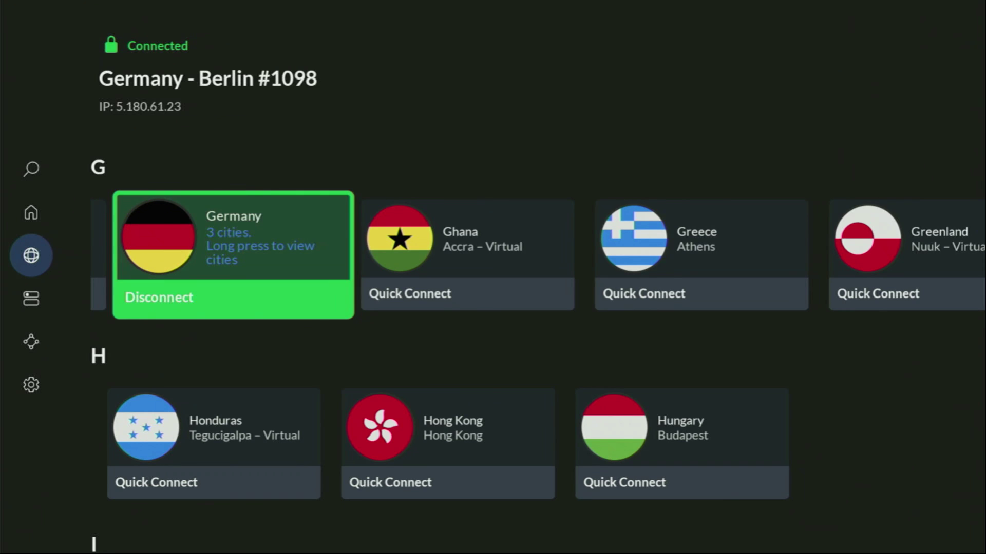
# - Keep browsing the country list past Germany through the H to L countries
pyautogui.press('Right')
pyautogui.press('Right')
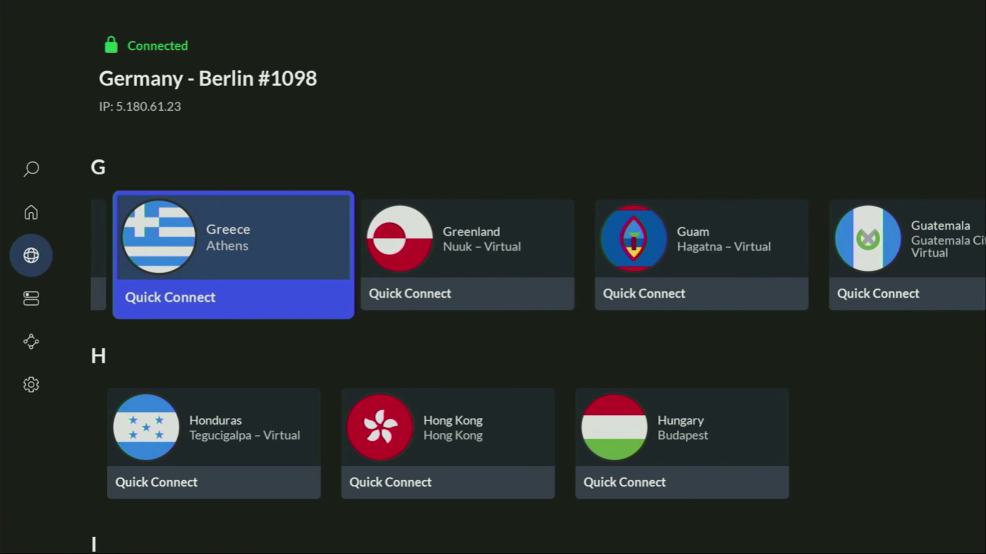
pyautogui.press('Right')
pyautogui.press('Right')
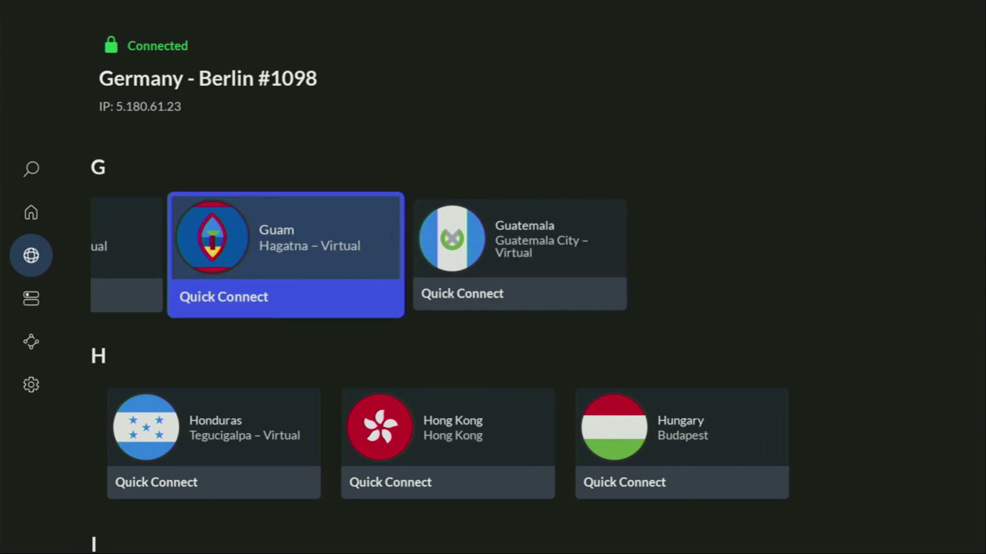
pyautogui.press('Right')
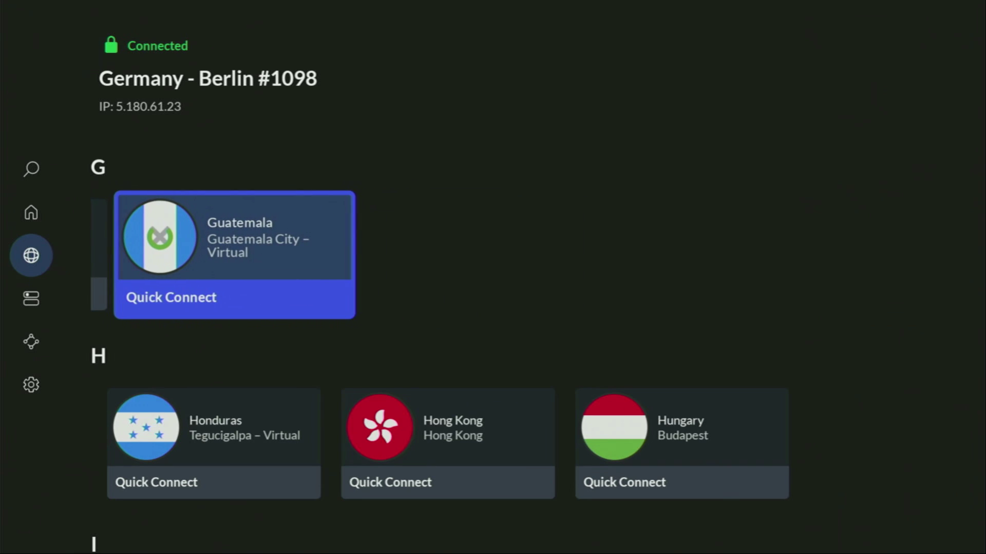
pyautogui.press('Down')
pyautogui.press('Down')
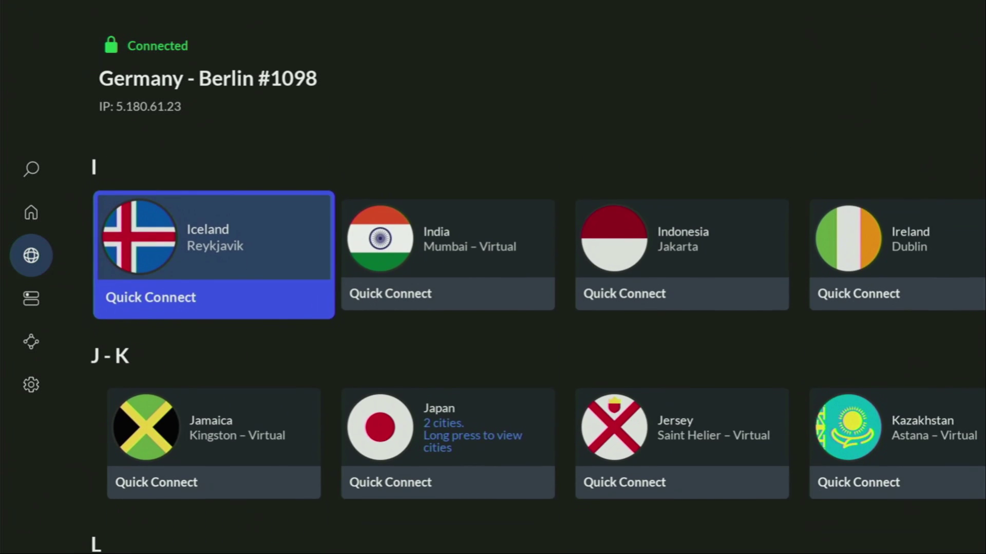
pyautogui.press('Down')
pyautogui.press('Down')
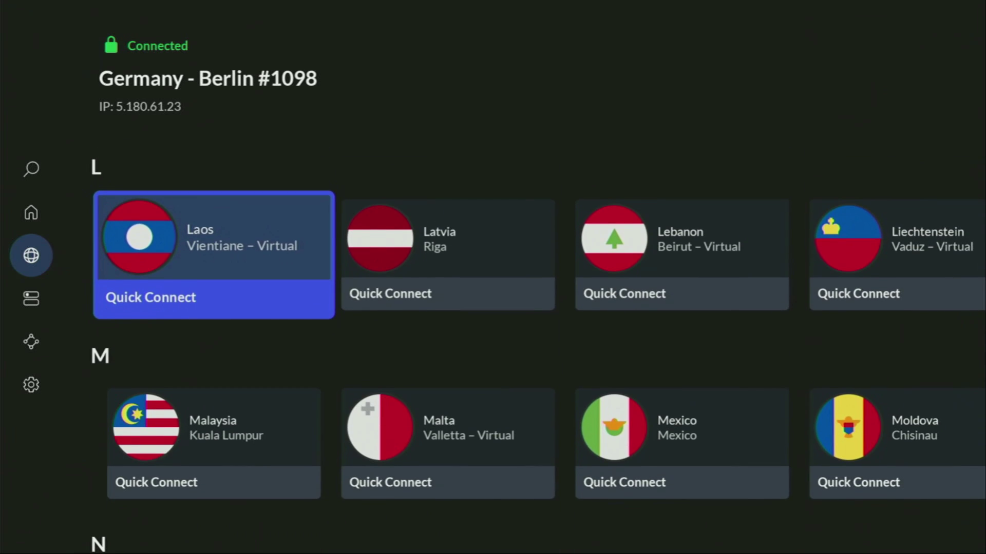
pyautogui.press('Right')
pyautogui.press('Right')
pyautogui.press('Right')
pyautogui.press('Right')
pyautogui.press('Right')
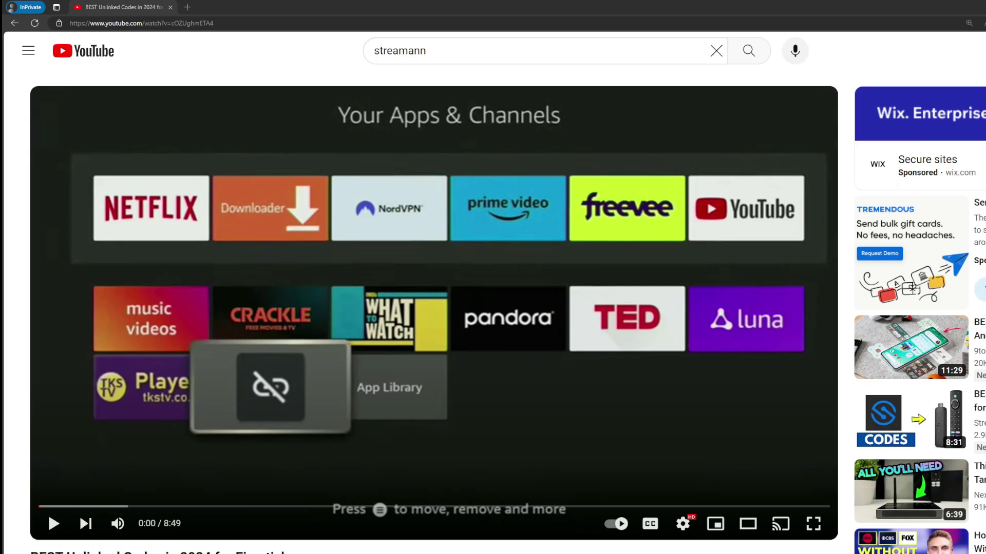
# - Expand the video description and highlight the pinned comment's 3 months extra offer
pyautogui.scroll(-6, 352, 455)
pyautogui.click(327, 305)
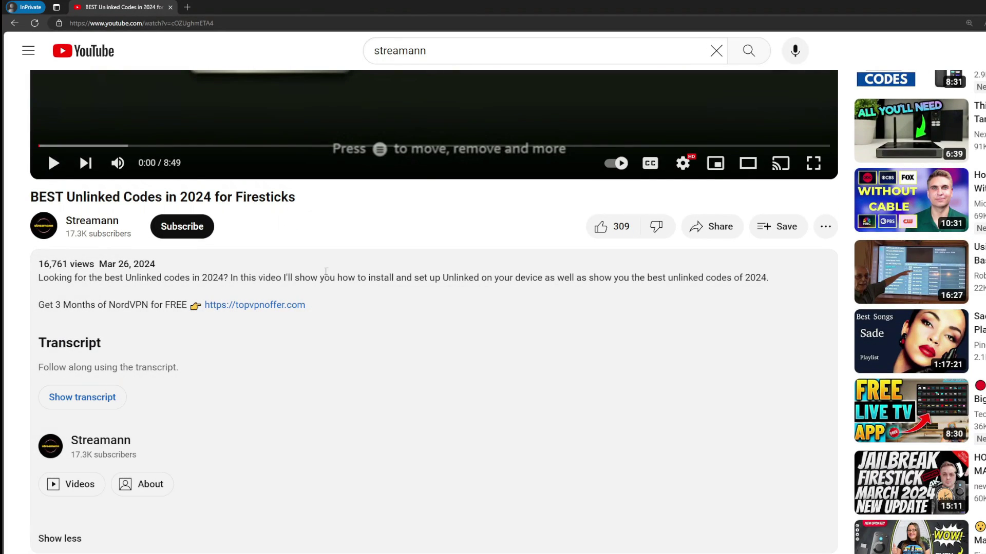
pyautogui.scroll(-5, 235, 313)
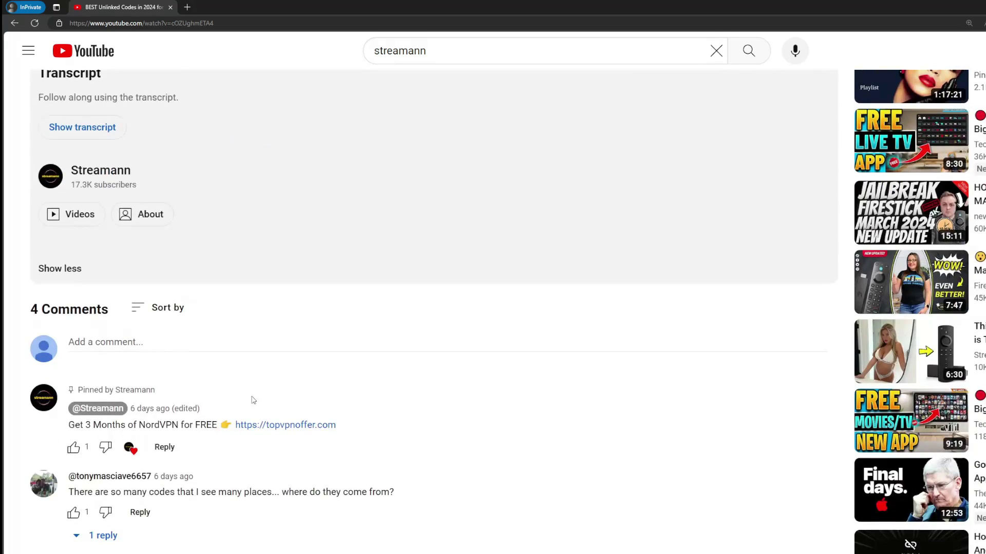
pyautogui.moveTo(354, 426); pyautogui.dragTo(236, 426)
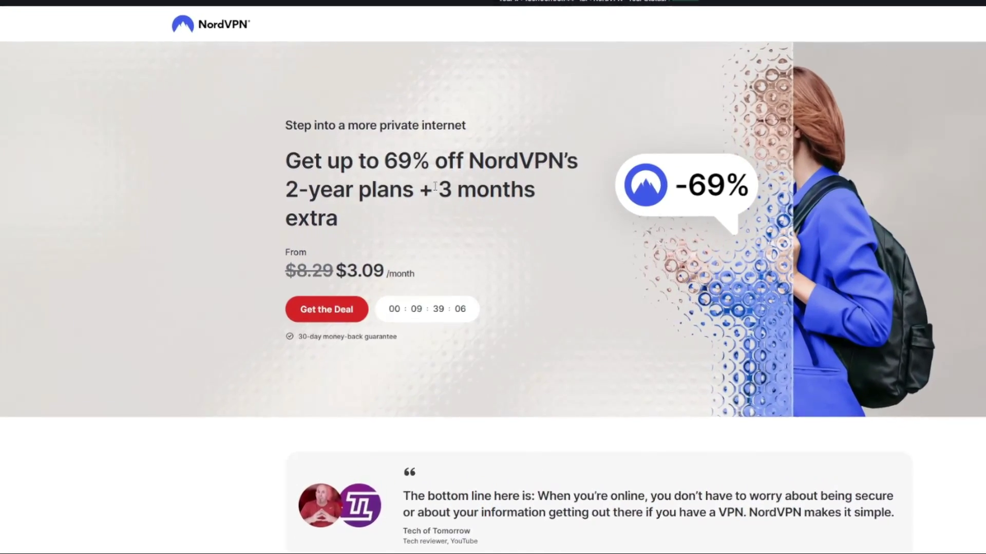
pyautogui.moveTo(431, 196); pyautogui.dragTo(550, 215)
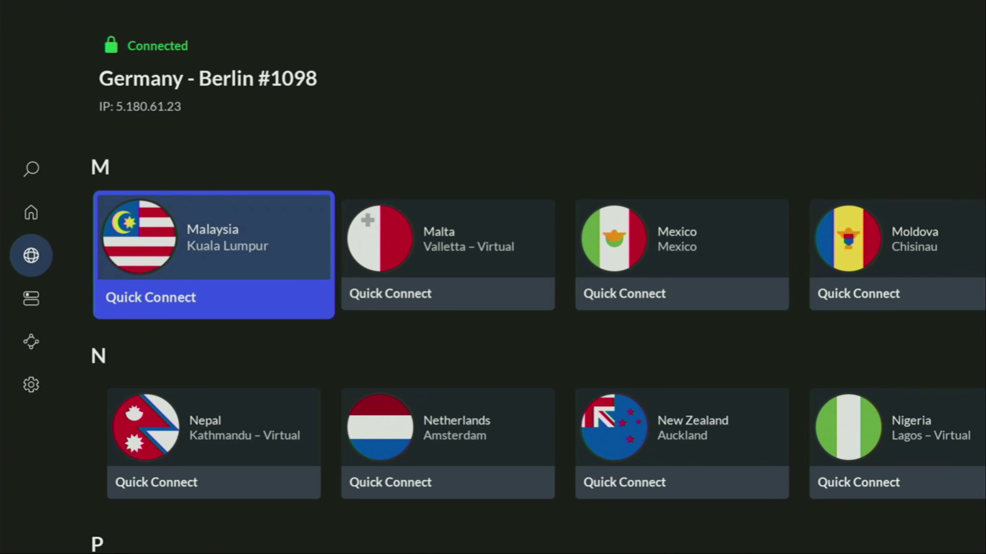
# - Scroll the NordVPN country list from N down to R and go to the home screen
pyautogui.press('Down')
pyautogui.press('Right')
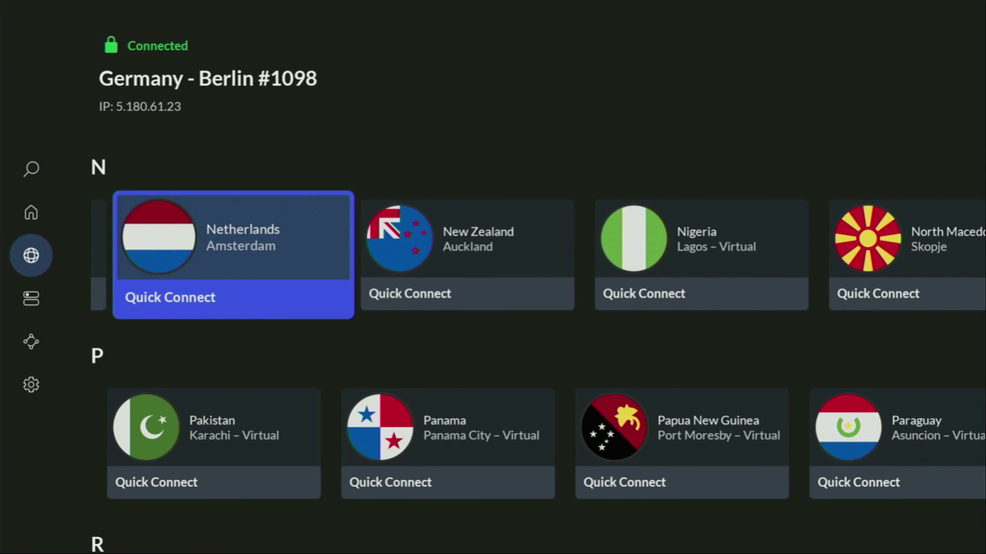
pyautogui.press('Right')
pyautogui.press('Down')
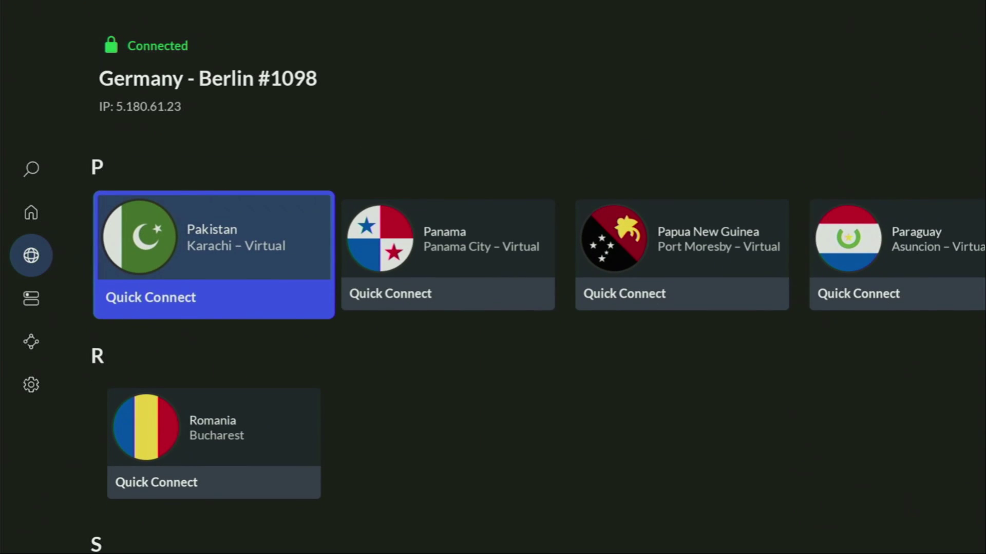
pyautogui.press('Down')
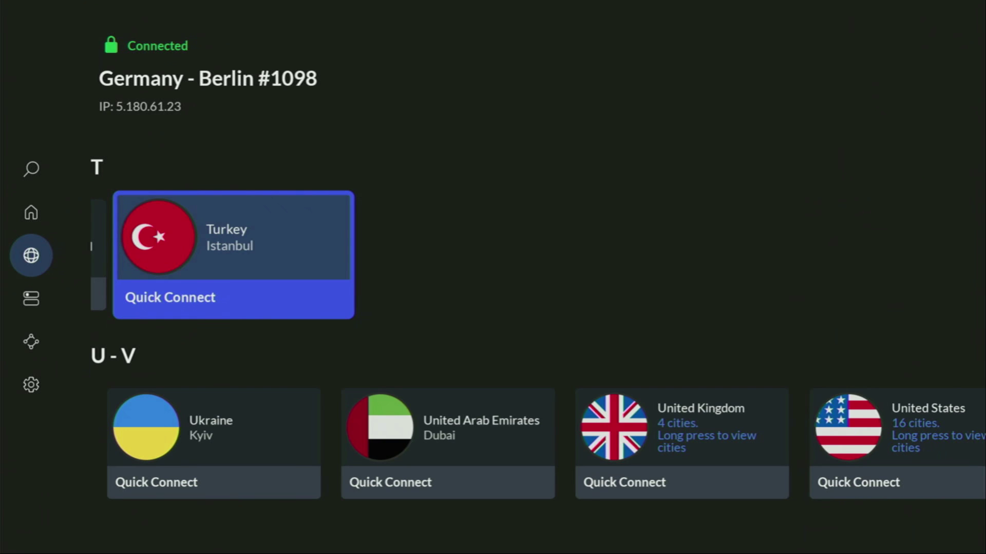
pyautogui.press('Home')
pyautogui.press('Right')
pyautogui.press('Right')
pyautogui.press('Right')
pyautogui.press('Right')
pyautogui.press('Right')
pyautogui.press('Right')
pyautogui.press('Right')
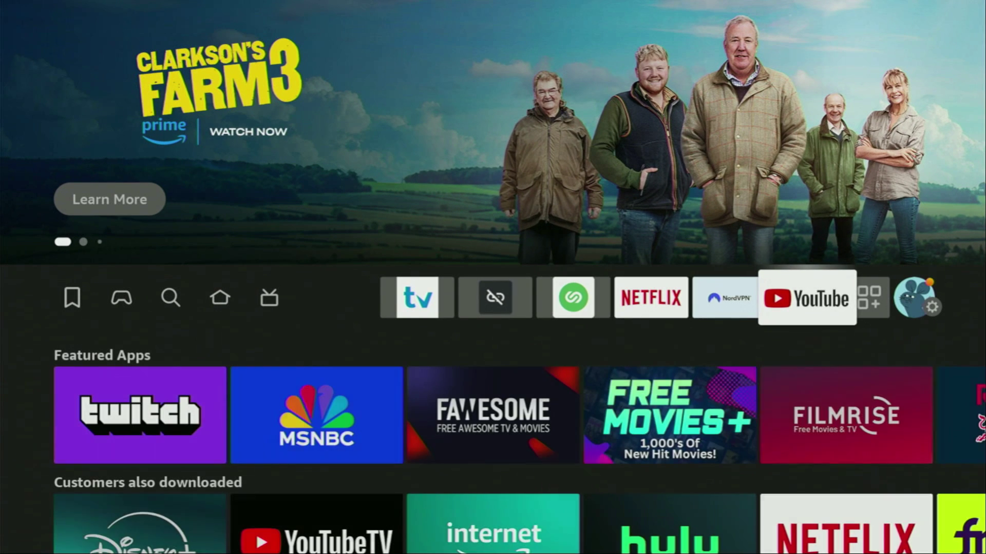
# - Launch Downloader from Your Apps & Channels
pyautogui.press('Right')
pyautogui.press('Return')
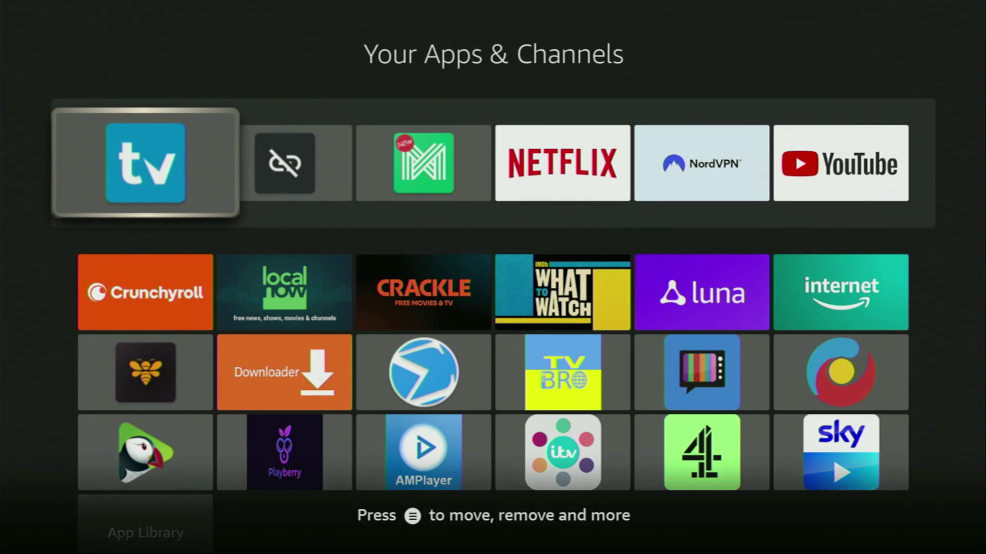
pyautogui.press('Down')
pyautogui.press('Down')
pyautogui.press('Right')
pyautogui.press('Return')
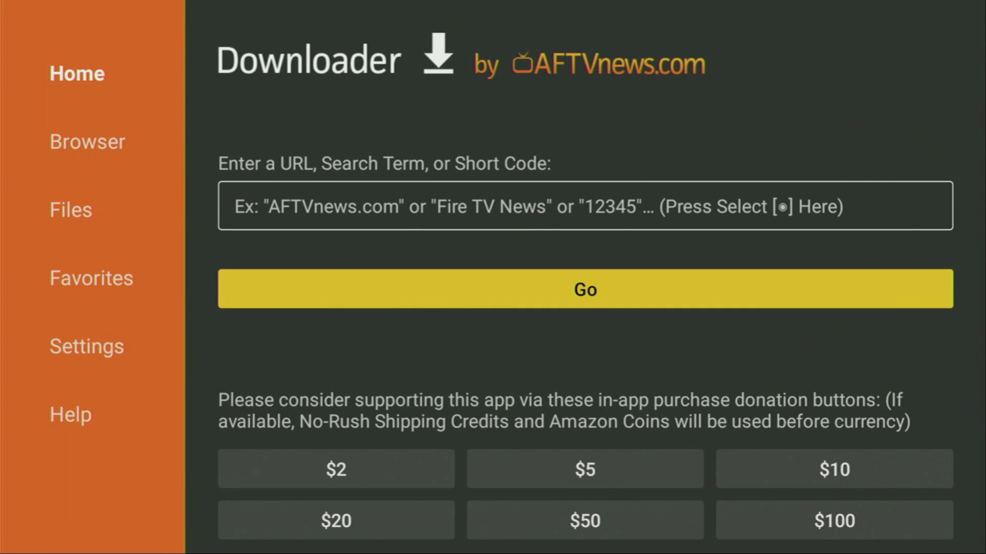
# - Select Downloader's Home section and focus the URL / Short Code box
pyautogui.press('Left')
pyautogui.press('Up')
pyautogui.press('Up')
pyautogui.press('Up')
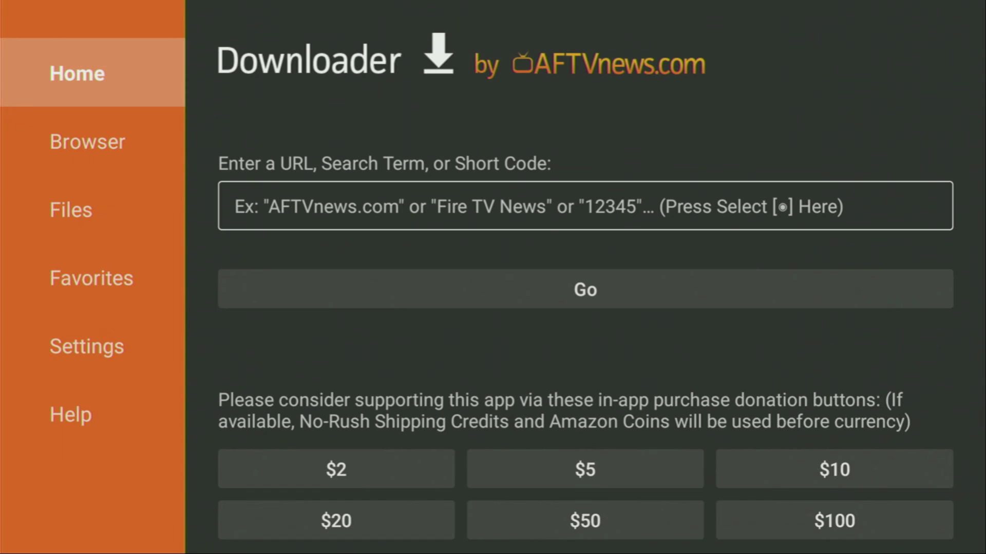
pyautogui.press('Down')
pyautogui.press('Up')
pyautogui.press('Right')
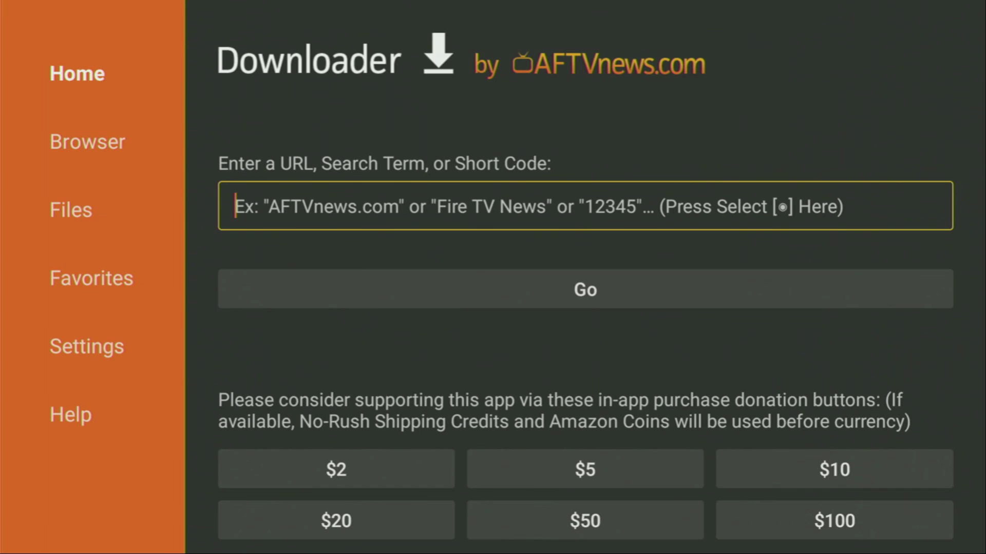
# - Enter the short code 327187 with the on-screen keyboard
pyautogui.press('Return')
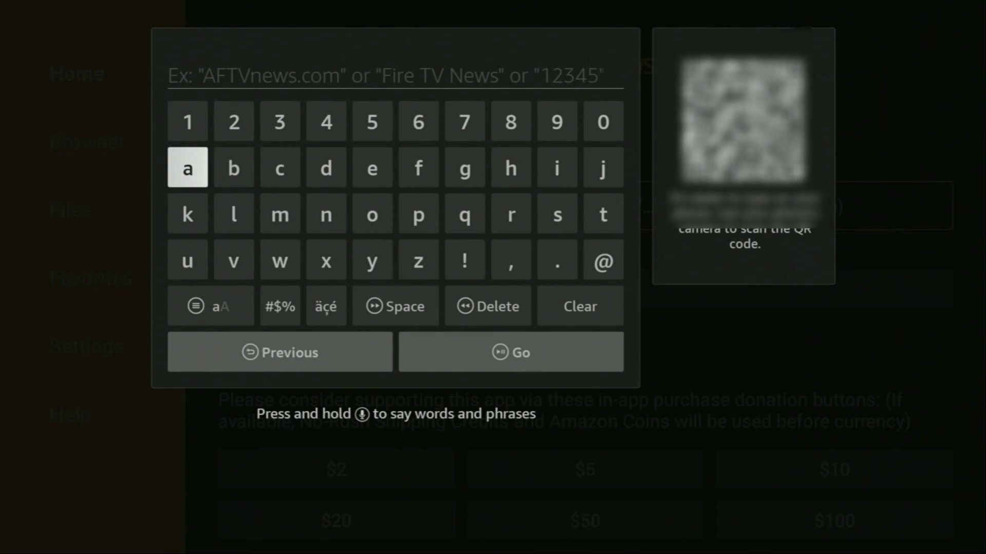
pyautogui.press('Up')
pyautogui.press('Right')
pyautogui.press('Right')
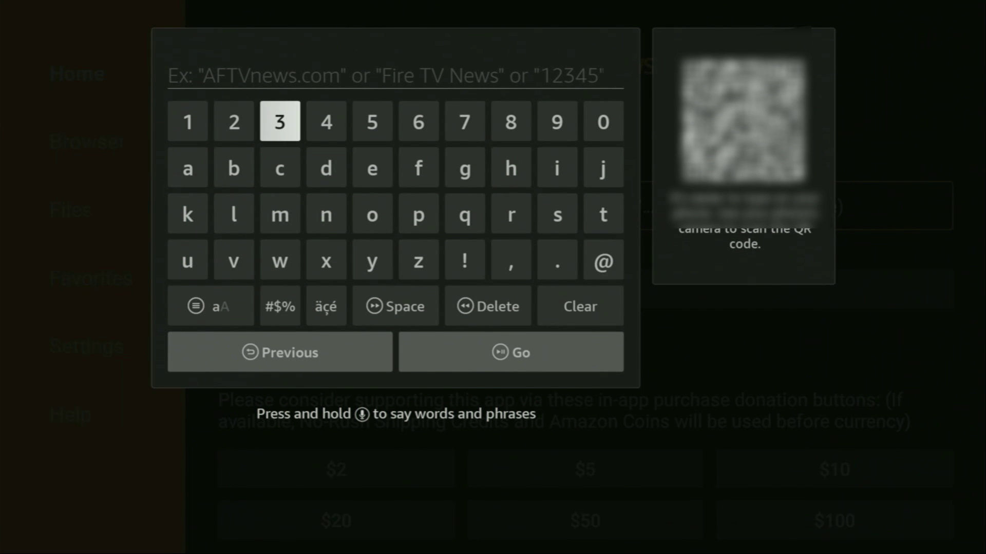
pyautogui.press('Return')
pyautogui.press('Left')
pyautogui.press('Return')
pyautogui.press('Right')
pyautogui.press('Right')
pyautogui.press('Right')
pyautogui.press('Right')
pyautogui.press('Right')
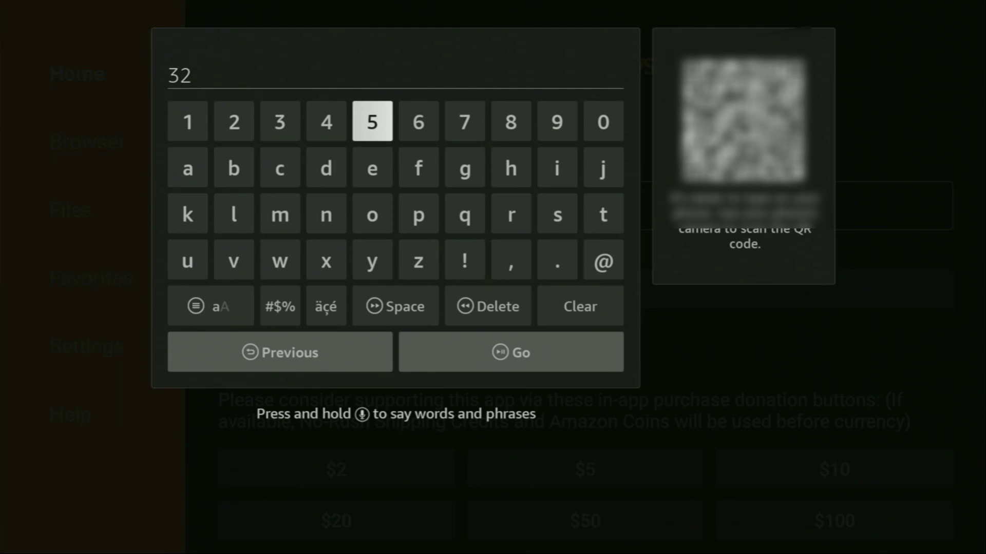
pyautogui.press('Return')
pyautogui.press('Left')
pyautogui.press('Left')
pyautogui.press('Left')
pyautogui.press('Left')
pyautogui.press('Left')
pyautogui.press('Left')
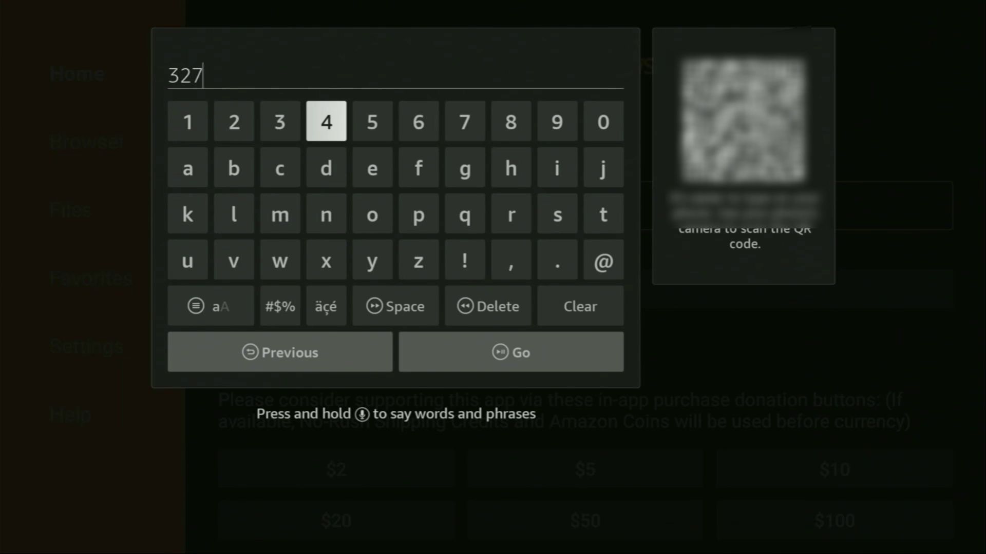
pyautogui.press('Return')
pyautogui.press('Right')
pyautogui.press('Right')
pyautogui.press('Right')
pyautogui.press('Right')
pyautogui.press('Right')
pyautogui.press('Right')
pyautogui.press('Right')
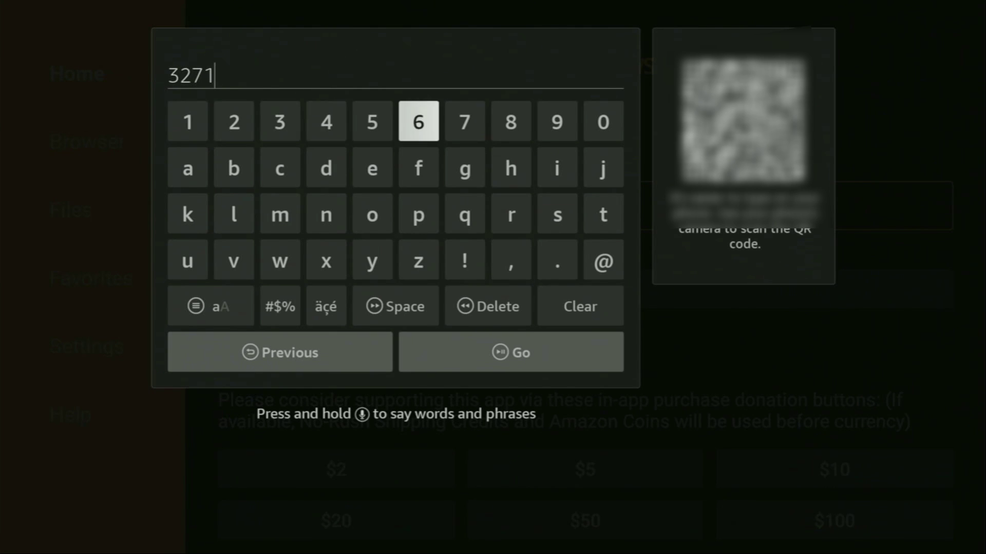
pyautogui.press('Return')
pyautogui.press('Left')
pyautogui.press('Return')
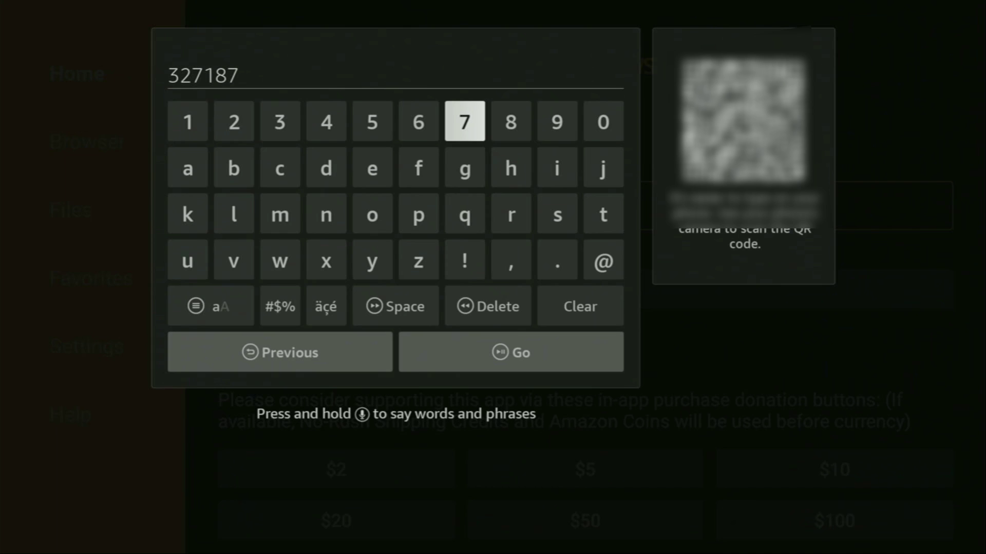
# - Submit code 327187 with Go, which fails with an unknown error
pyautogui.press('Down')
pyautogui.press('Down')
pyautogui.press('Down')
pyautogui.press('Down')
pyautogui.press('Down')
pyautogui.press('Down')
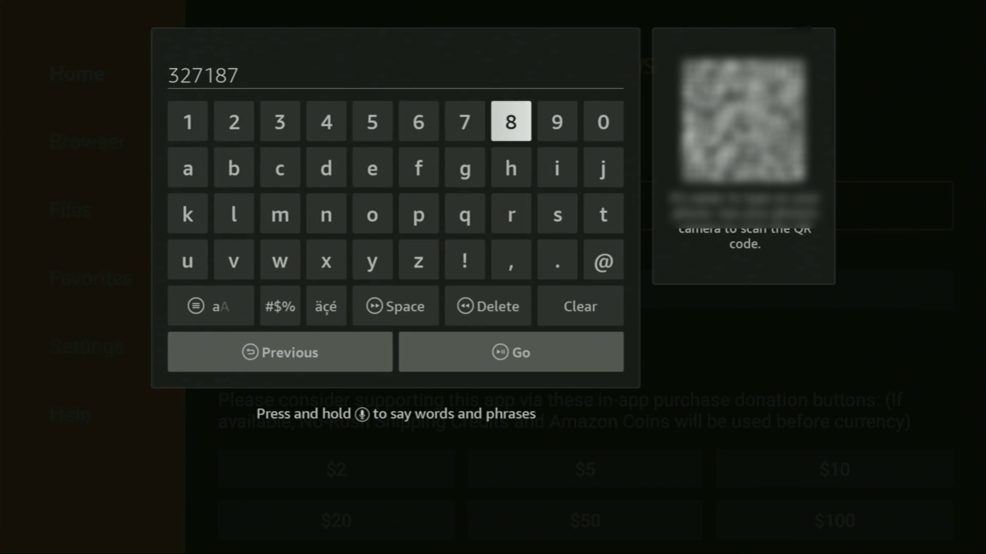
pyautogui.press('Up')
pyautogui.press('Return')
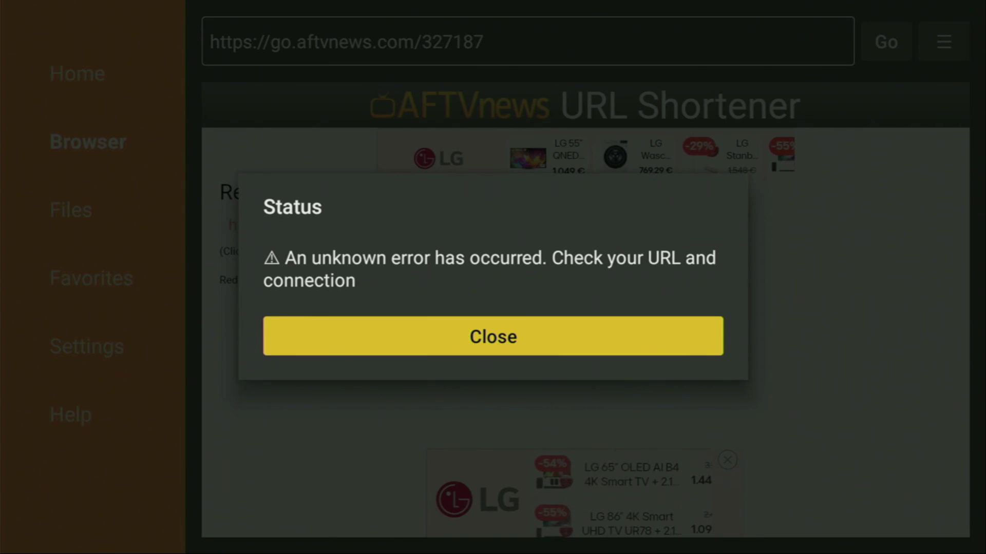
# - Dismiss the unknown error and reopen Downloader's code field with 327187 still entered
pyautogui.press('Return')
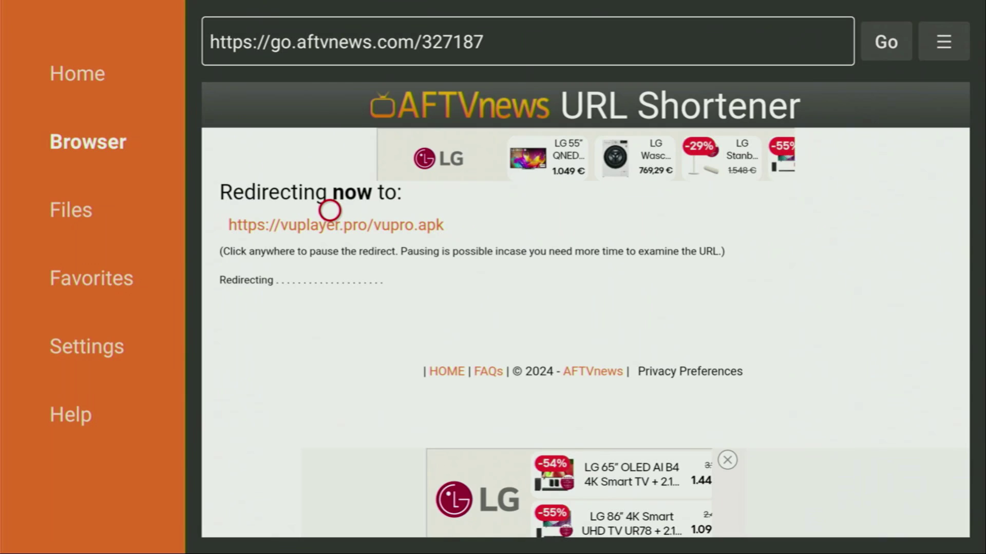
pyautogui.press('Escape')
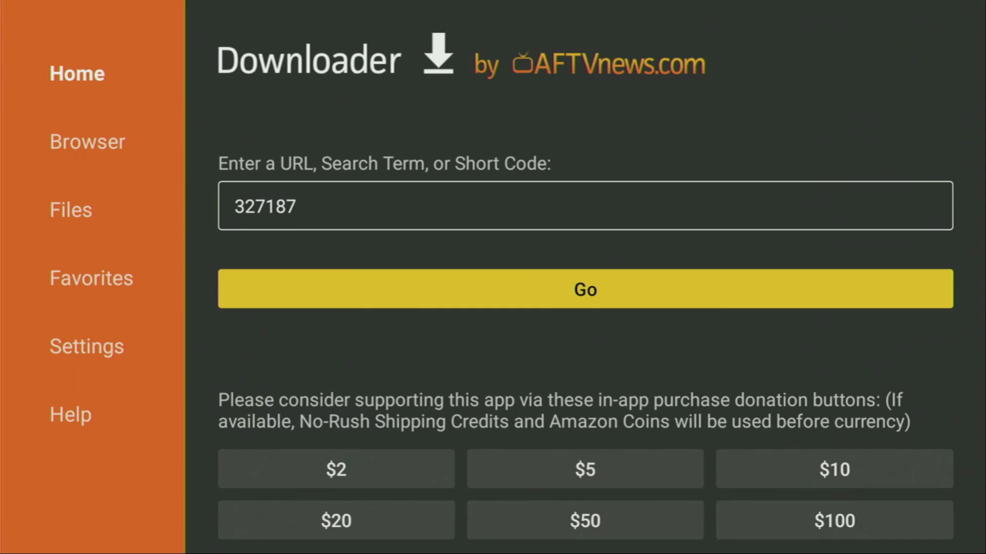
pyautogui.press('Up')
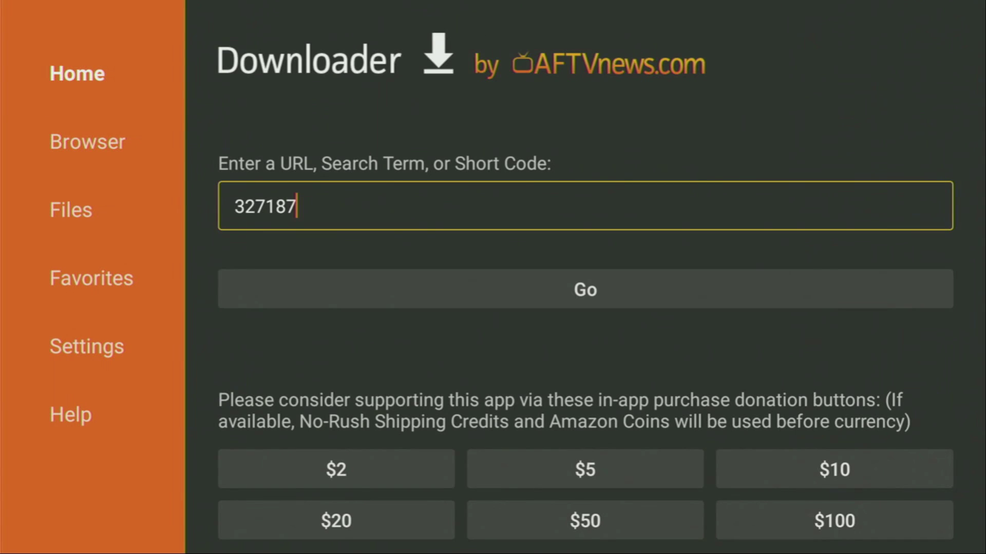
pyautogui.press('Return')
pyautogui.press('Down')
pyautogui.press('Down')
pyautogui.press('Down')
pyautogui.press('Right')
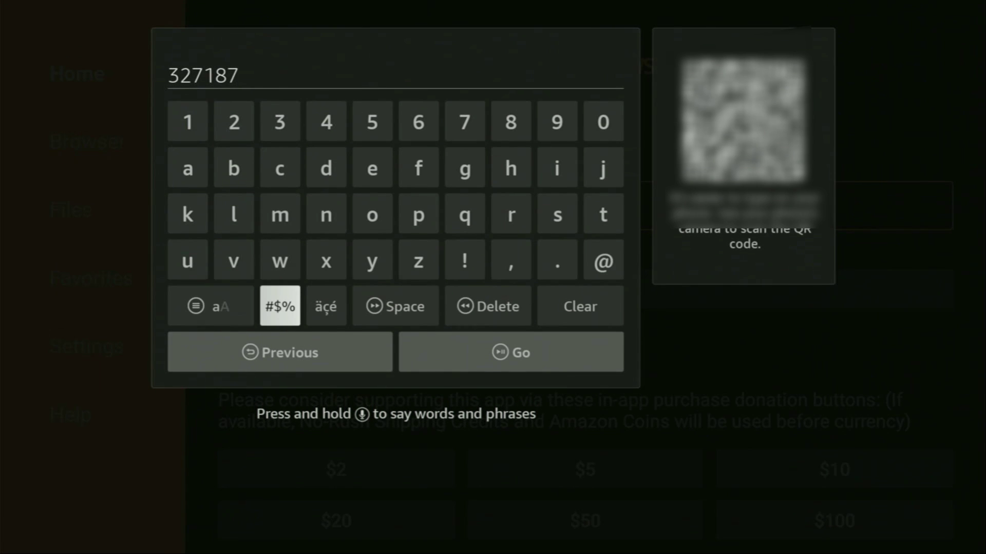
pyautogui.press('Down')
pyautogui.press('Right')
pyautogui.press('Return')
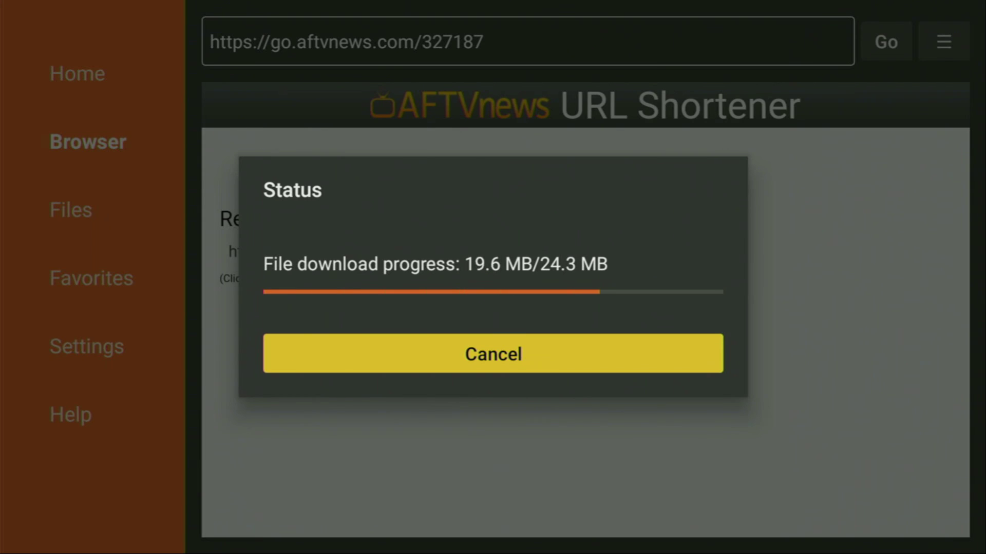
pyautogui.press('Return')
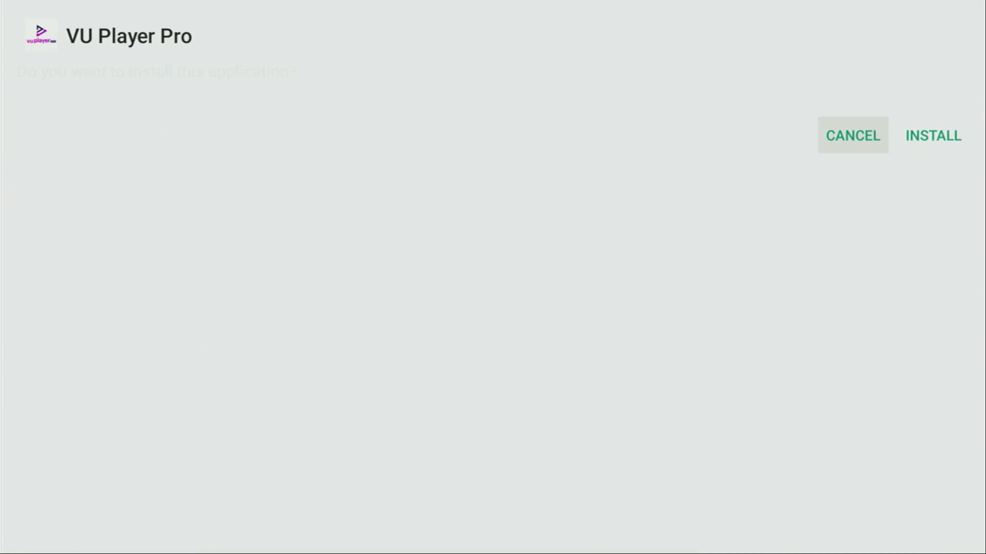
# - Confirm the VU Player Pro installation and finish the installer with Done
pyautogui.press('Right')
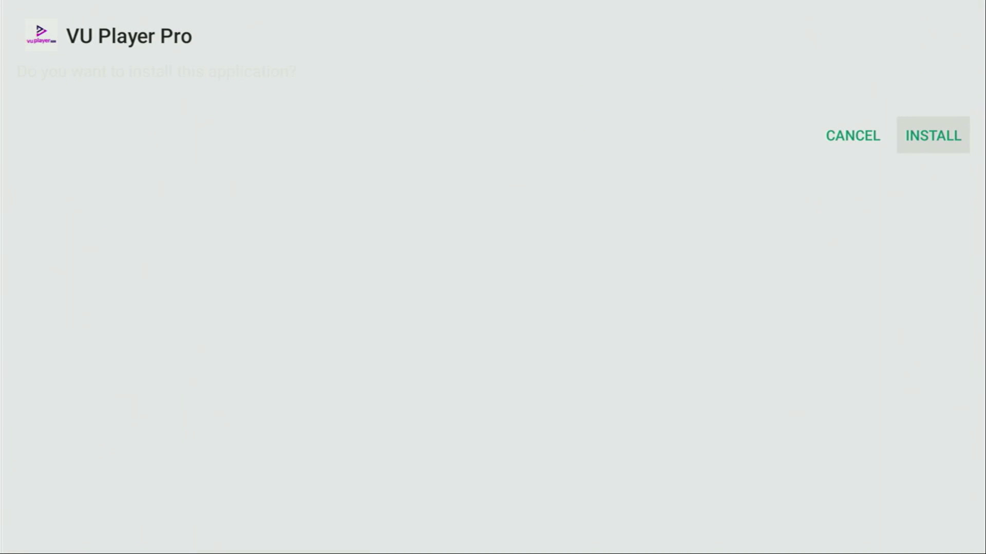
pyautogui.press('Return')
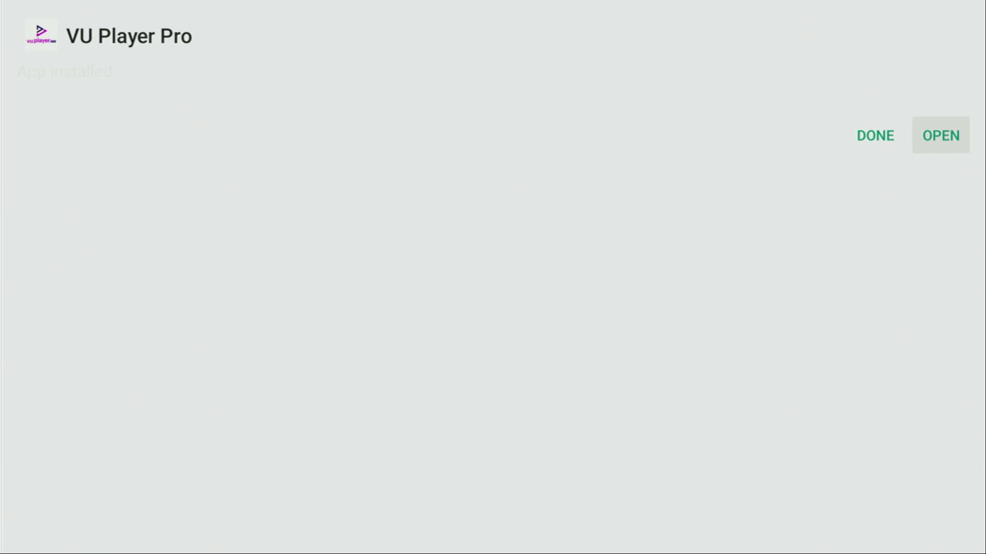
pyautogui.press('Left')
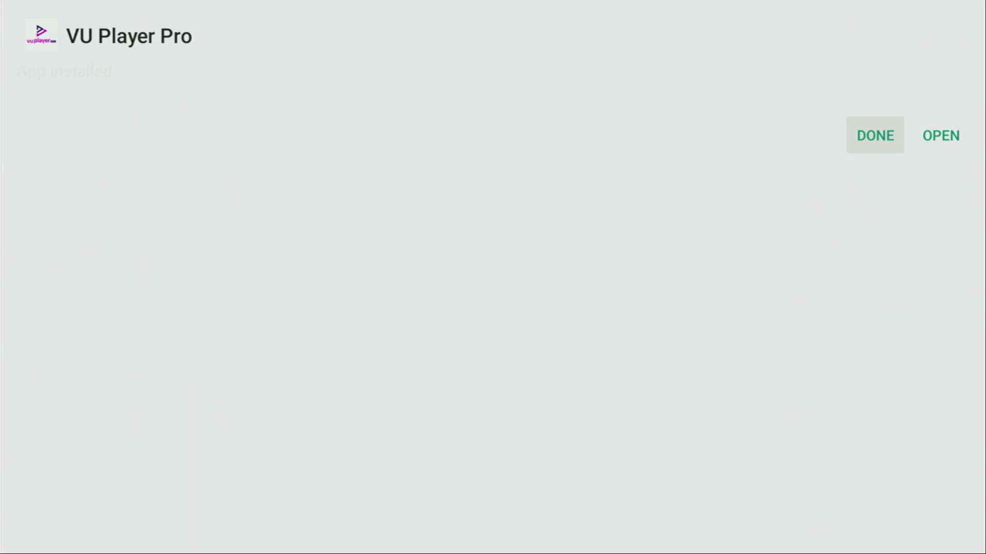
pyautogui.press('Return')
# - Delete the downloaded vupro(1).apk file and return to the Fire TV home screen
pyautogui.press('Right')
pyautogui.press('Return')
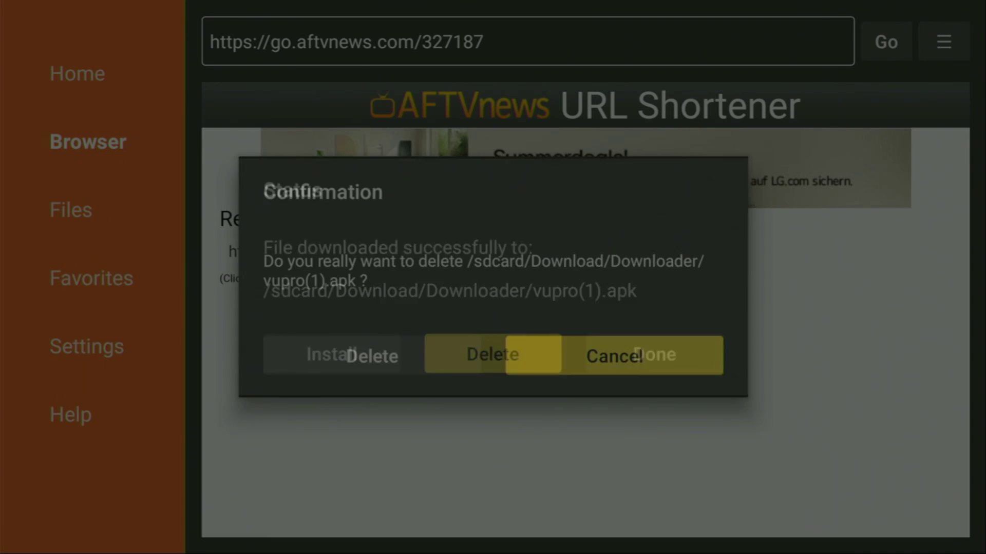
pyautogui.press('Return')
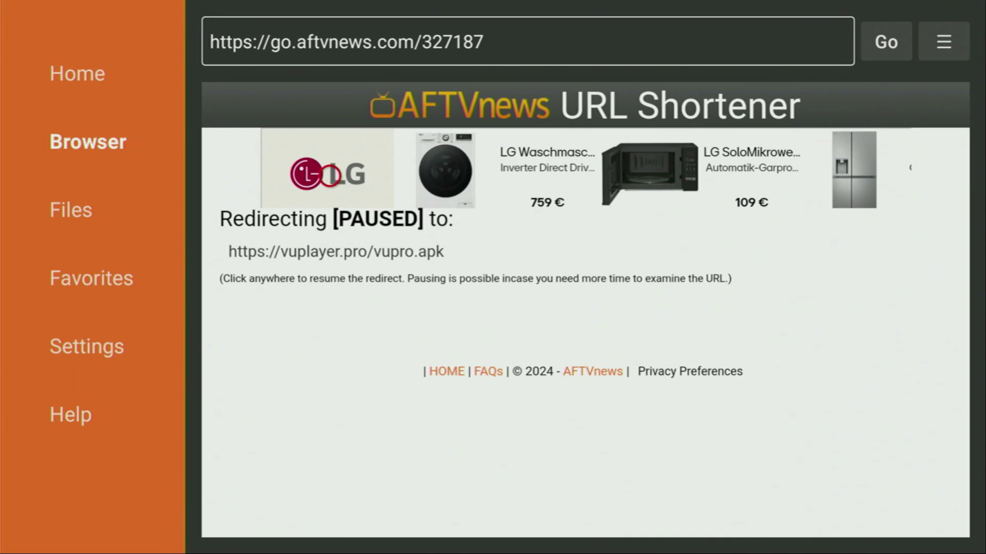
pyautogui.press('Home')
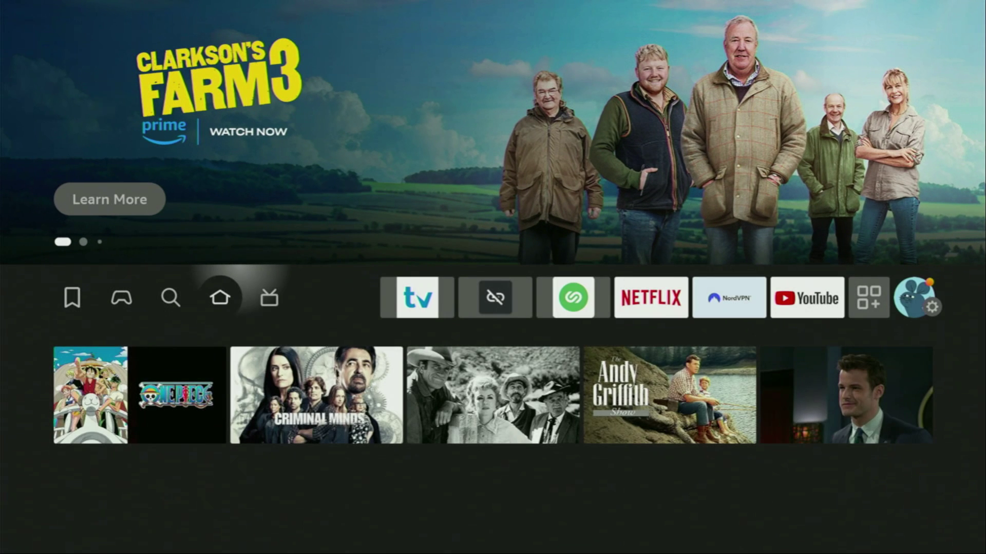
# - Move VU Player Pro to the front of Your Apps & Channels
pyautogui.press('Right')
pyautogui.press('Right')
pyautogui.press('Right')
pyautogui.press('Right')
pyautogui.press('Right')
pyautogui.press('Right')
pyautogui.press('Right')
pyautogui.press('Right')
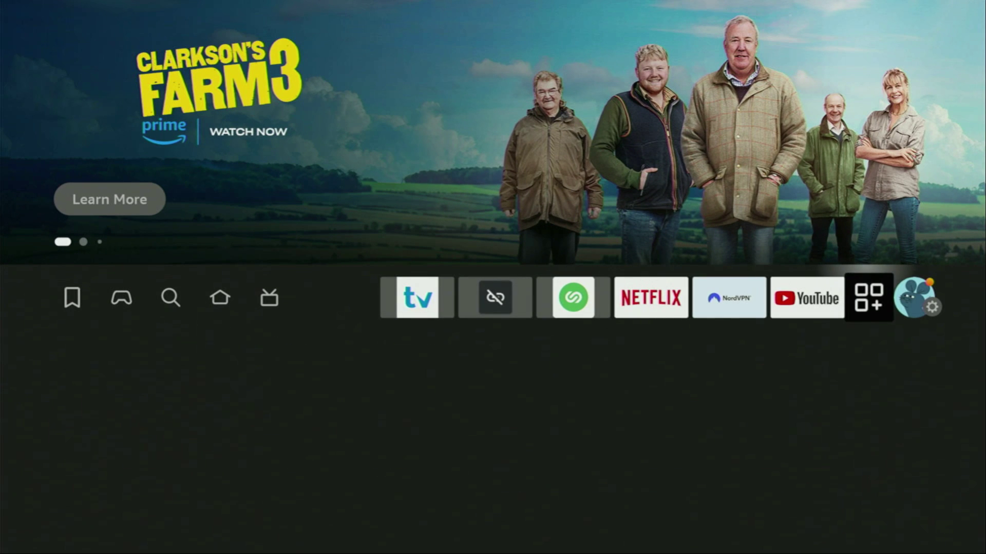
pyautogui.press('Return')
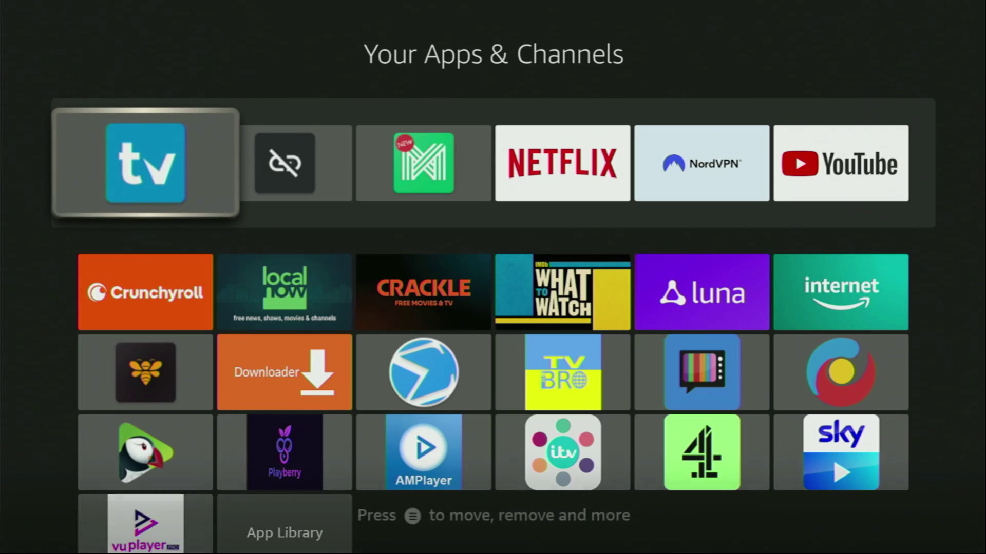
pyautogui.press('Down')
pyautogui.press('Down')
pyautogui.press('Down')
pyautogui.press('Down')
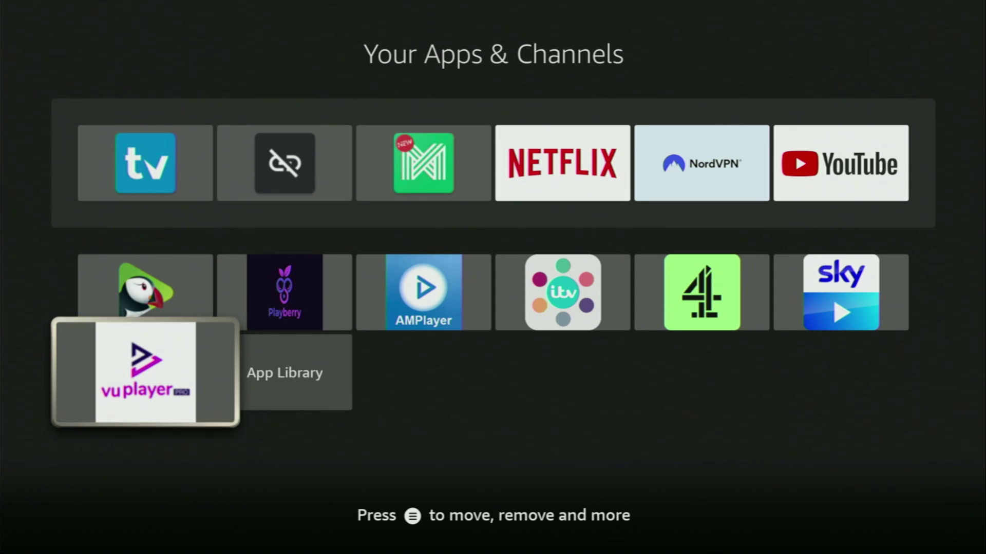
pyautogui.press('Menu')
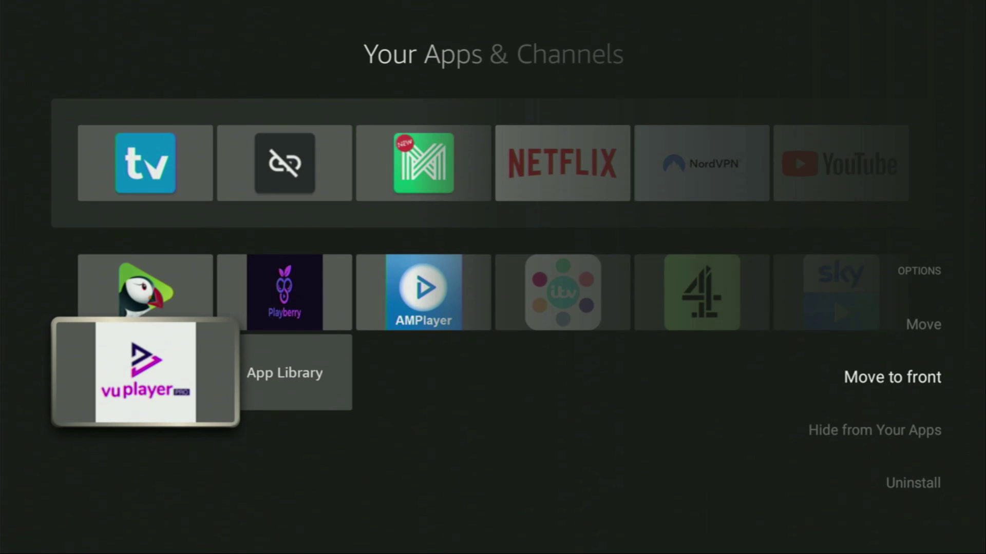
pyautogui.press('Return')
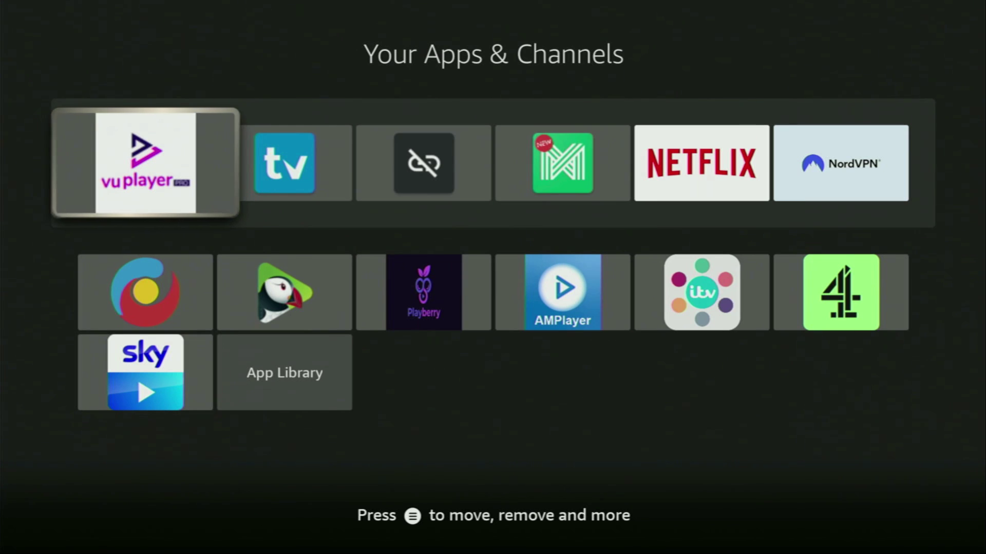
# - Browse the installed-apps grid over to the Downloader app
pyautogui.press('Down')
pyautogui.press('Up')
pyautogui.press('Down')
pyautogui.press('Down')
pyautogui.press('Right')
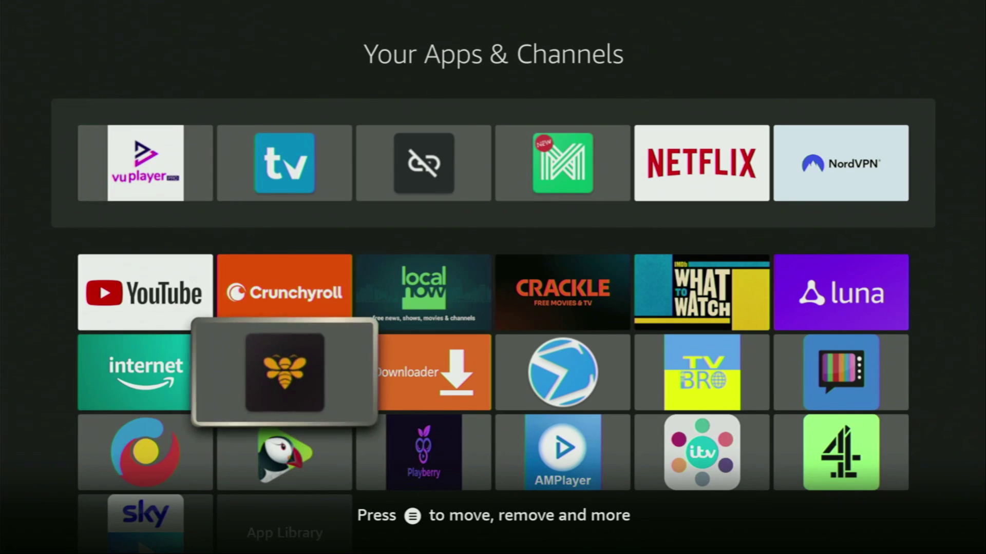
pyautogui.press('Right')
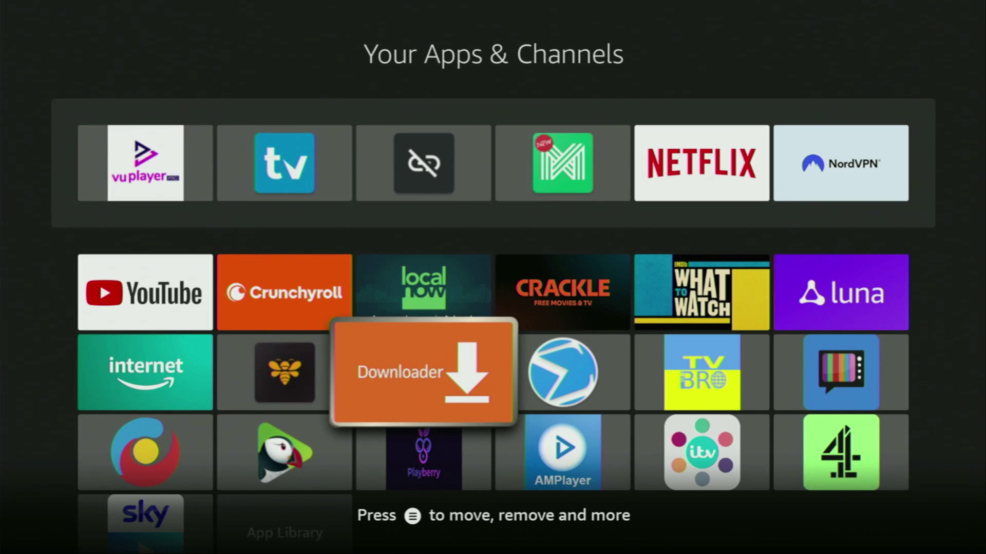